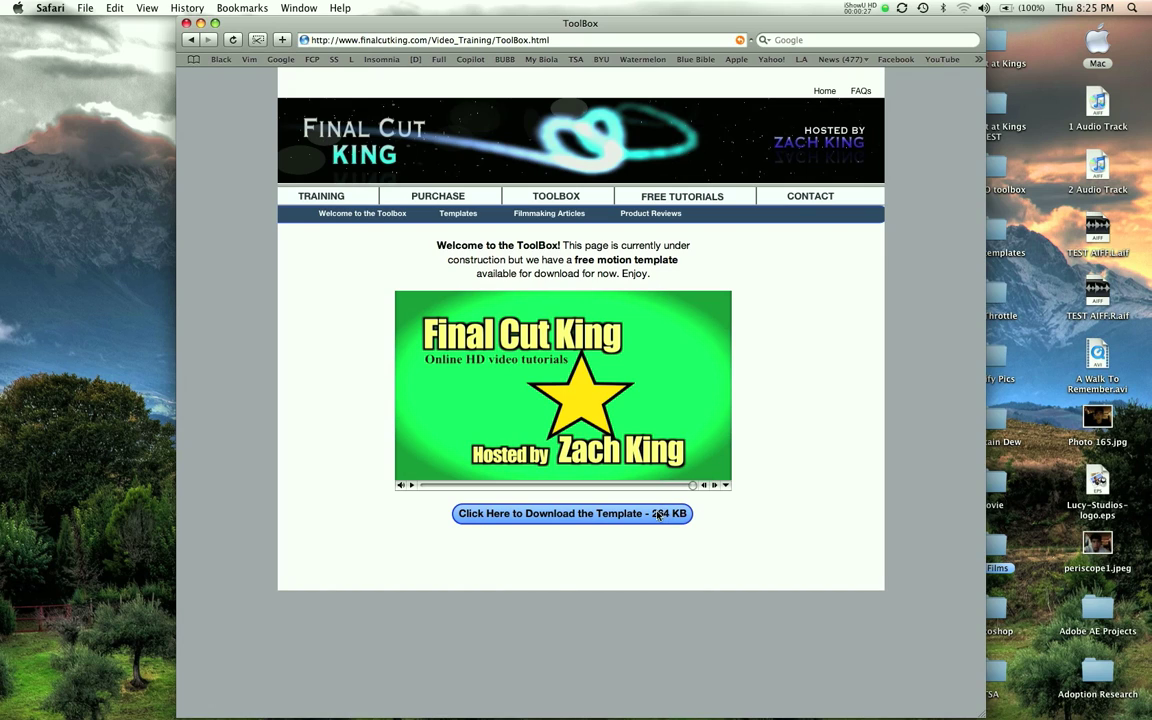
# Download the free Motion template from the Final Cut King ToolBox page
pyautogui.click(657, 514)
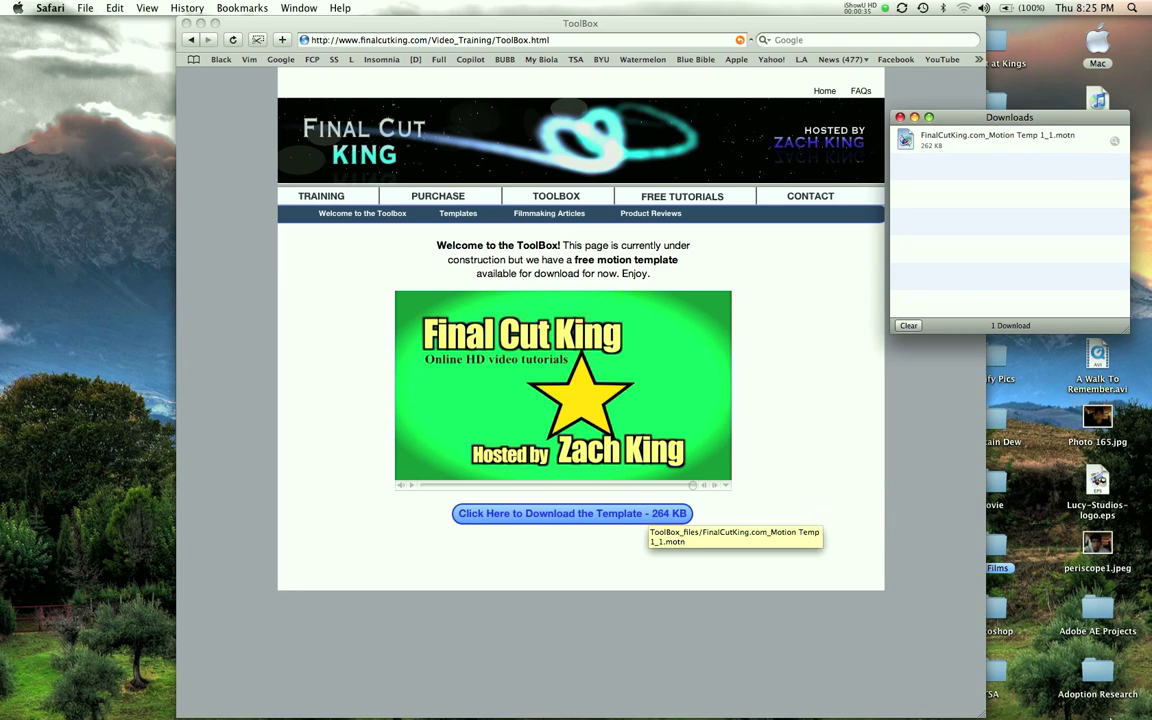
# Open FinalCutKing.com_Motion Temp 1_1.motn from the Downloads stack so it launches in Motion
pyautogui.moveTo(1080, 700)
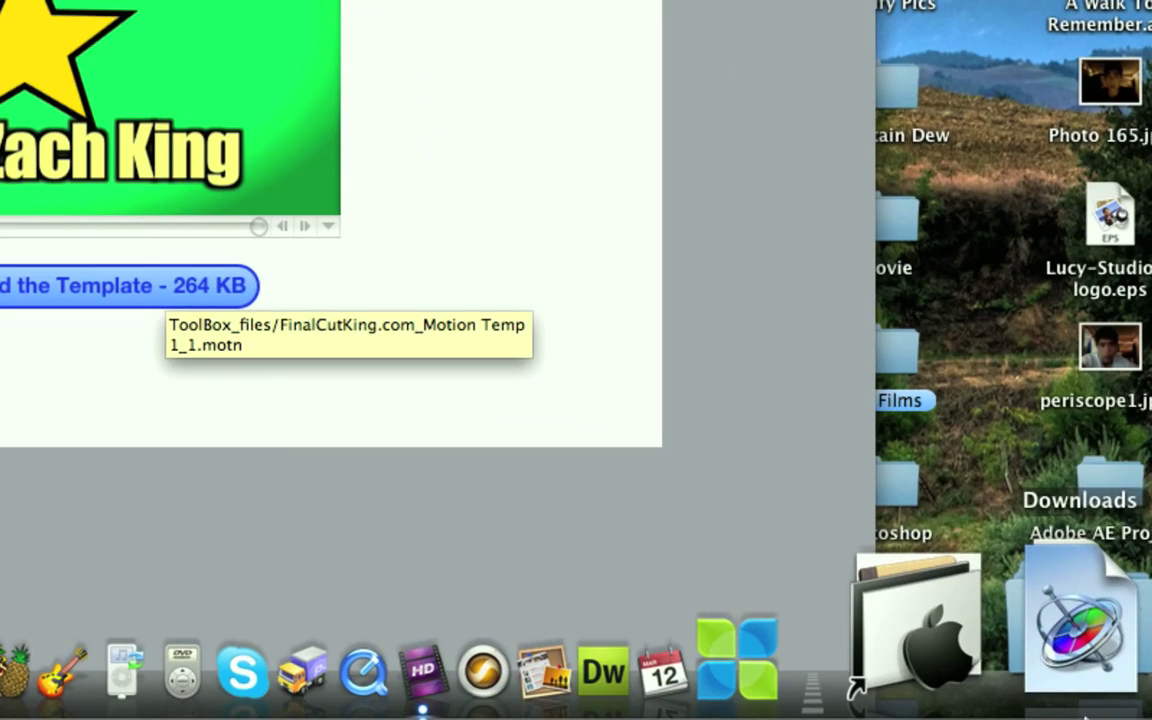
pyautogui.click(1084, 695)
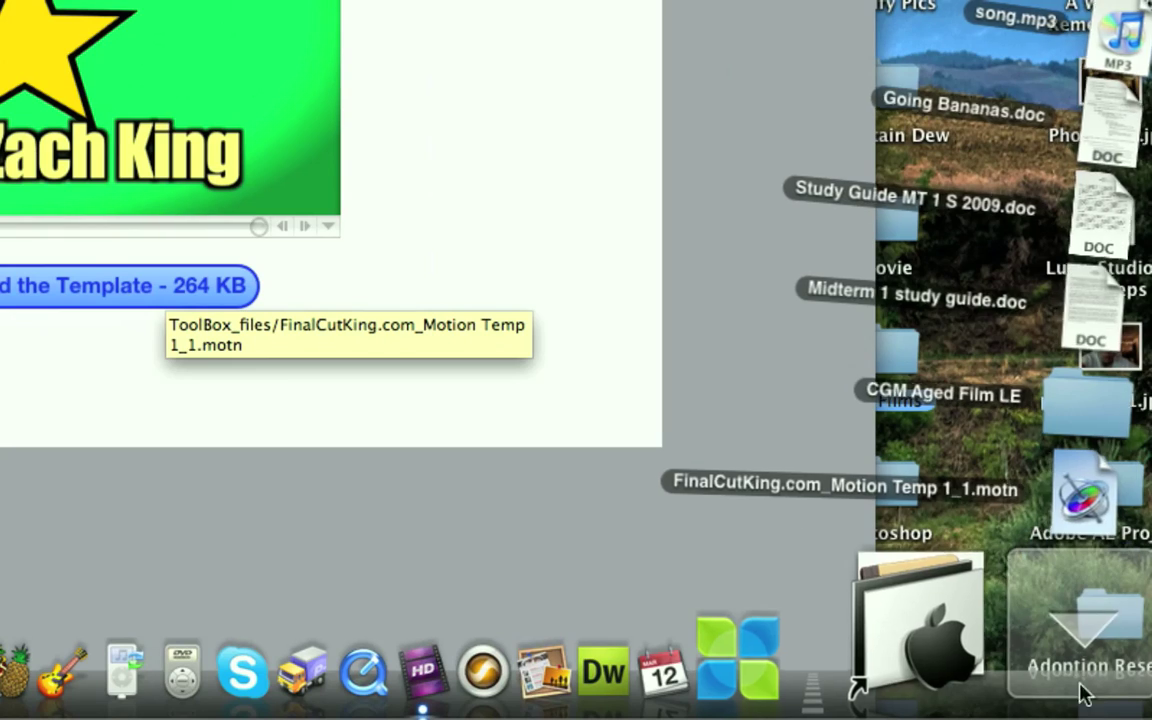
pyautogui.click(1088, 495)
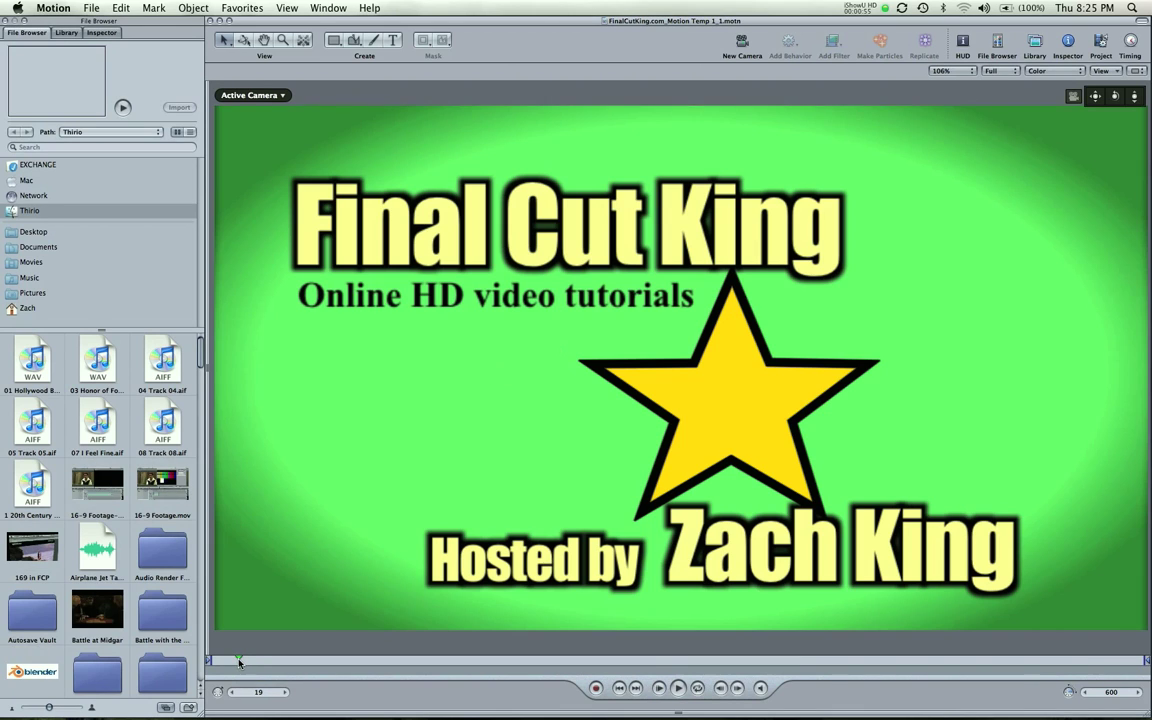
# Scrub ahead through the title animation, then start Save As and cancel it
pyautogui.moveTo(240, 662); pyautogui.dragTo(1113, 667)
pyautogui.click(90, 8)
pyautogui.click(112, 111)
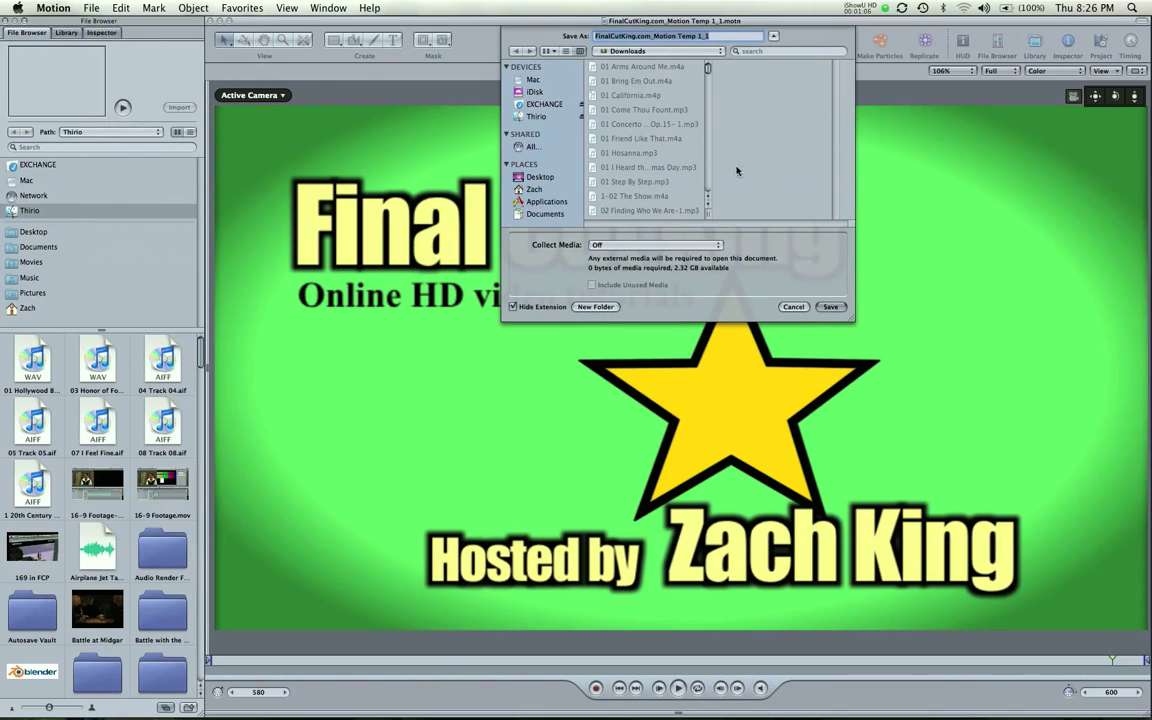
pyautogui.click(630, 51)
pyautogui.press('Escape')
pyautogui.click(793, 307)
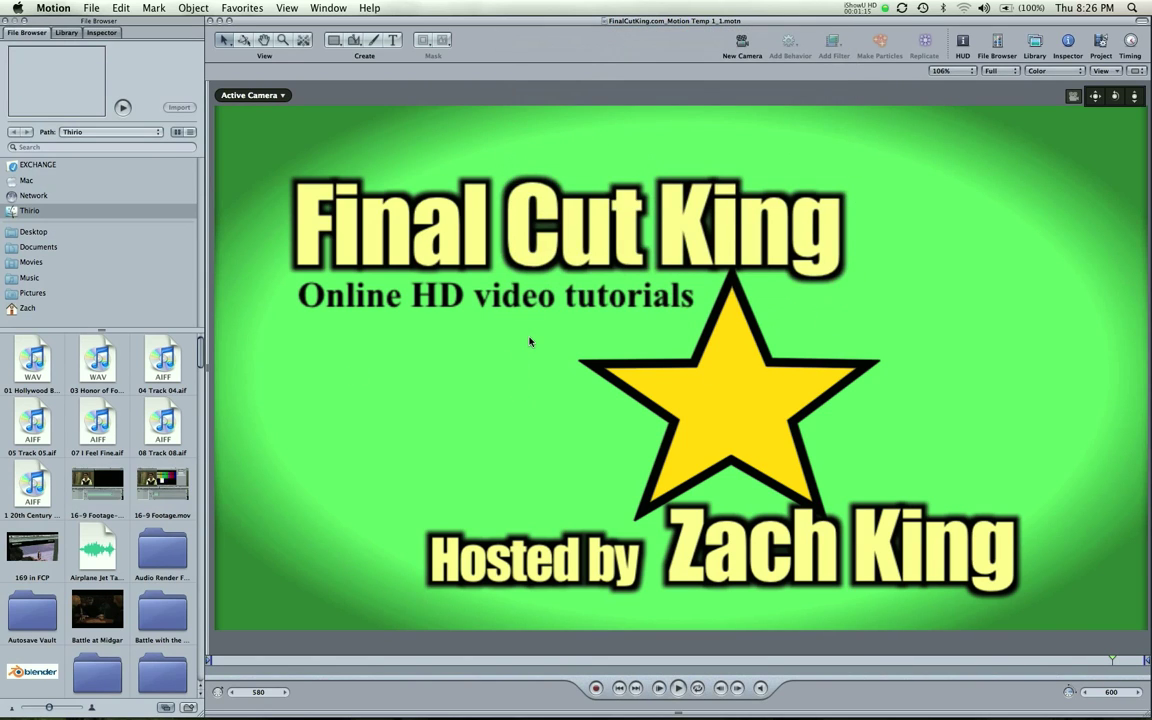
# Dismiss the File menu without choosing anything and scrub back through the star animation
pyautogui.click(92, 8)
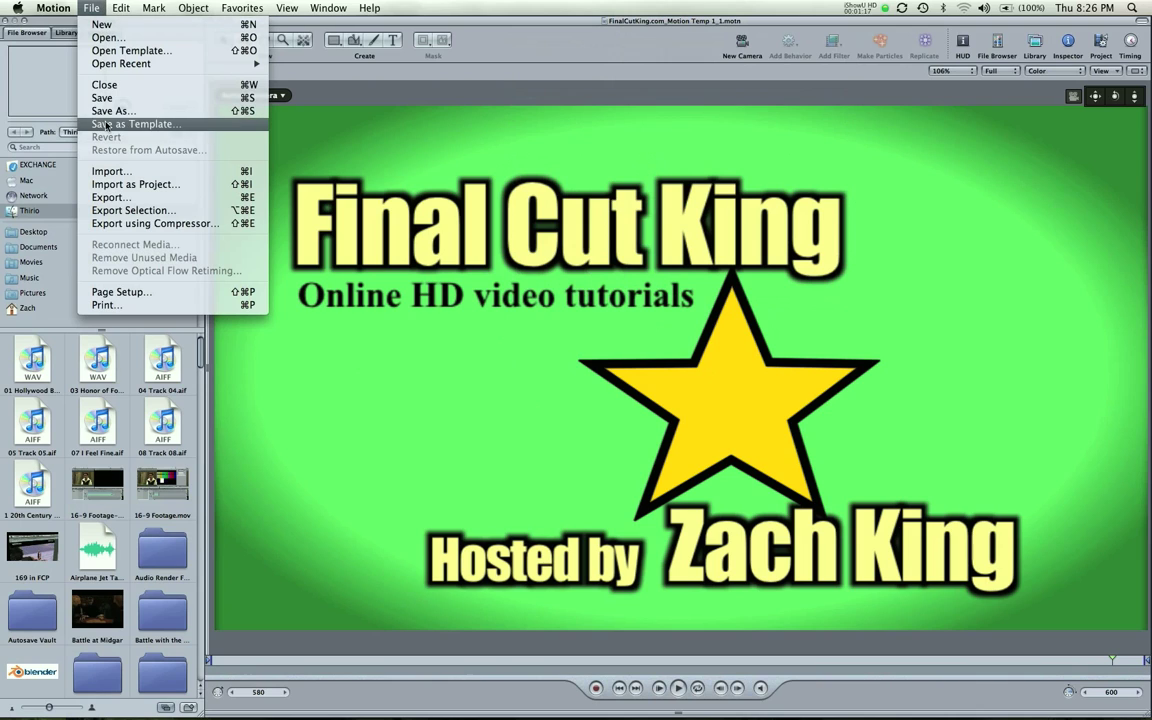
pyautogui.click(405, 190)
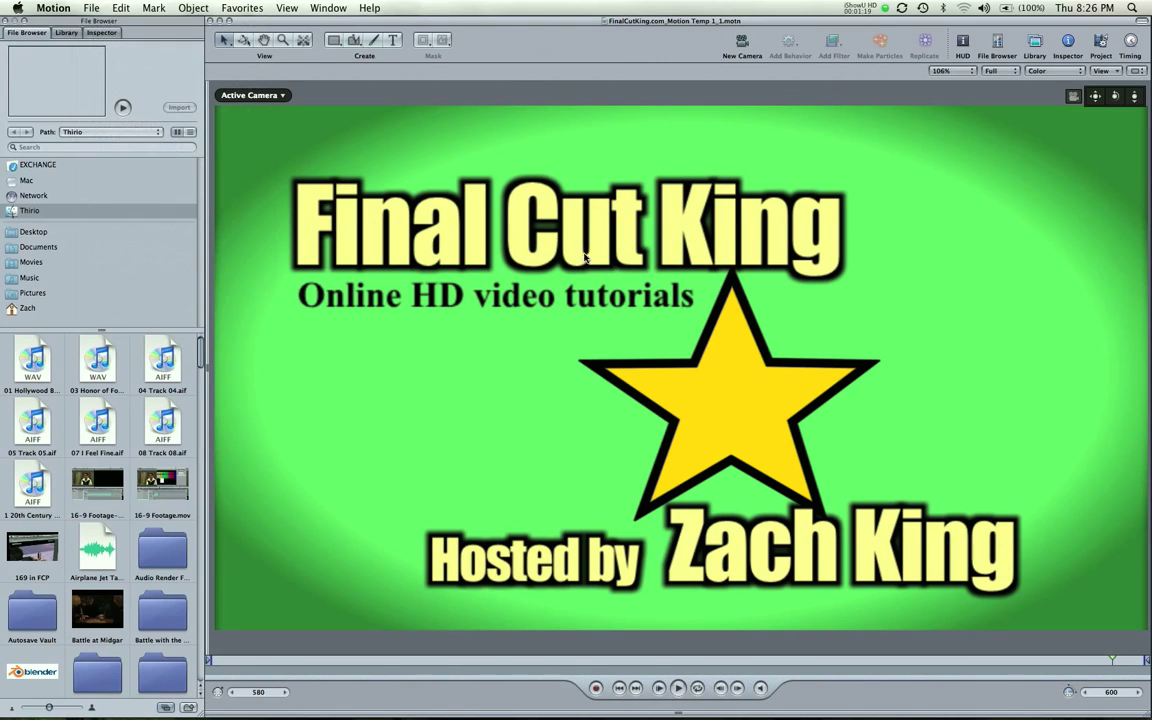
pyautogui.moveTo(390, 661); pyautogui.dragTo(1136, 660)
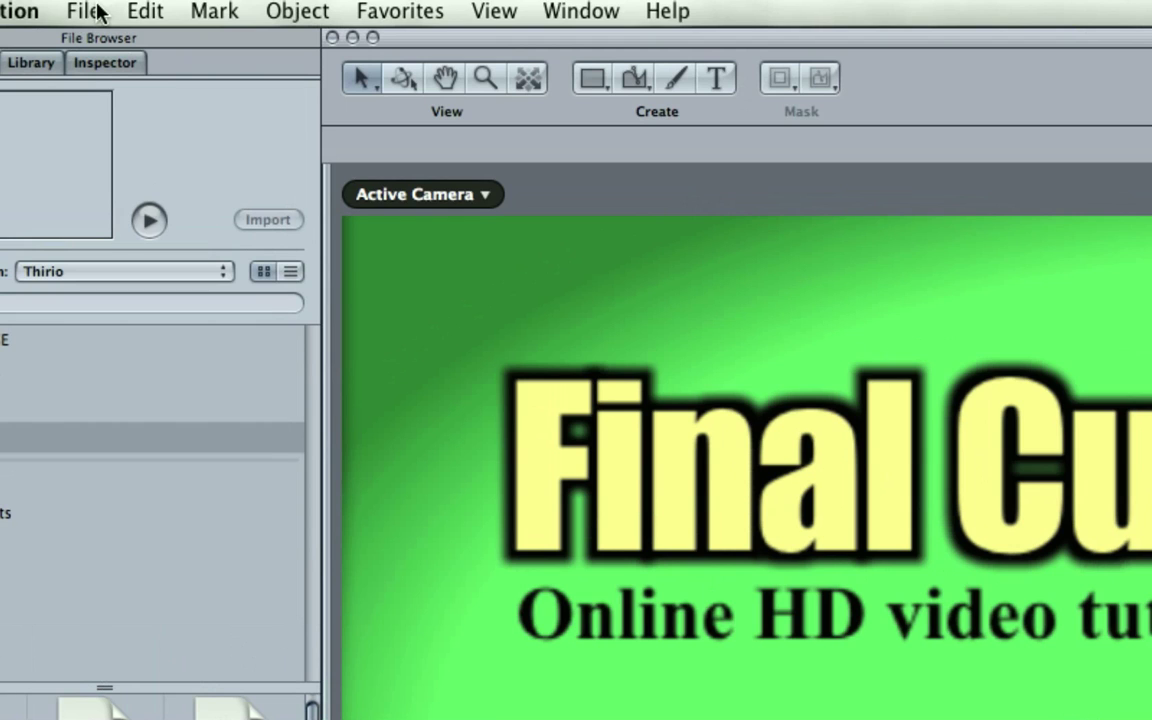
# Start Save as Template and name the template 'Shooting Star'
pyautogui.click(99, 8)
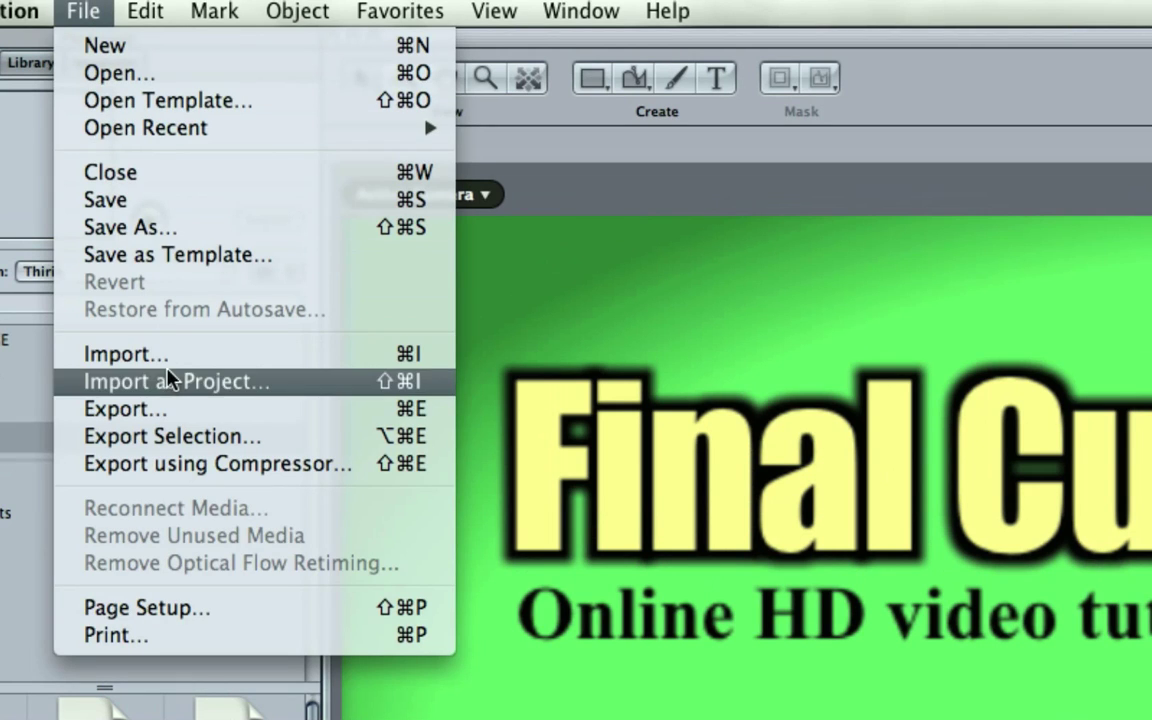
pyautogui.click(190, 262)
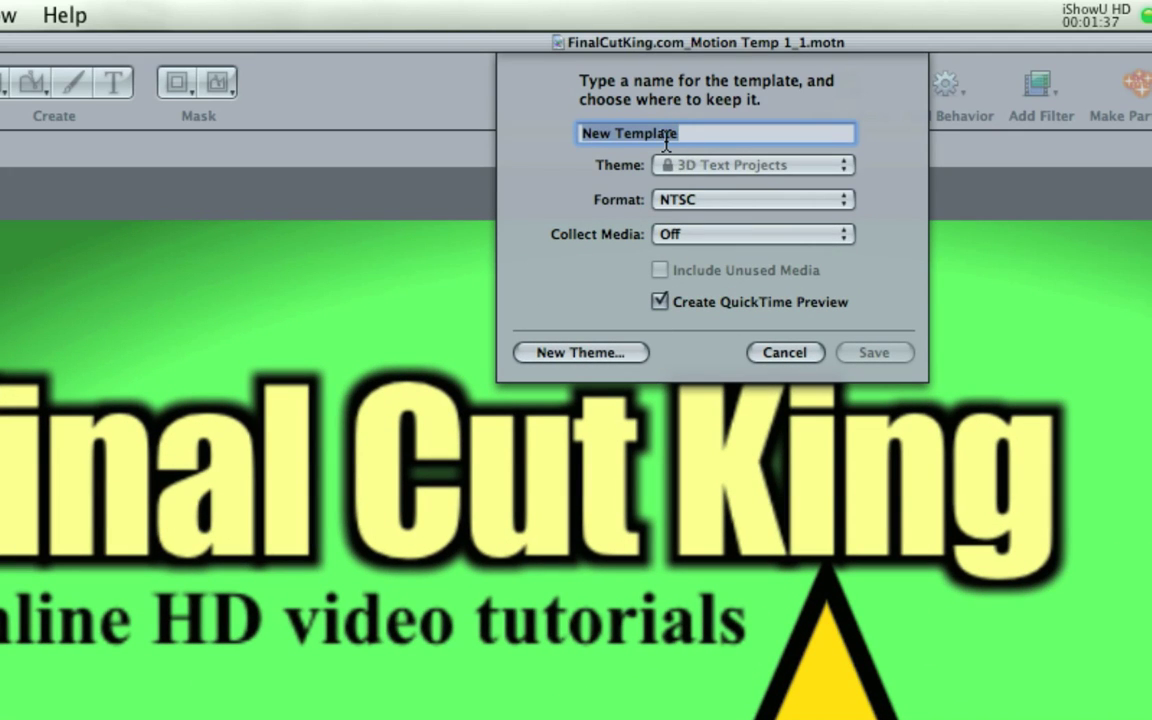
pyautogui.write('Final Cut ')
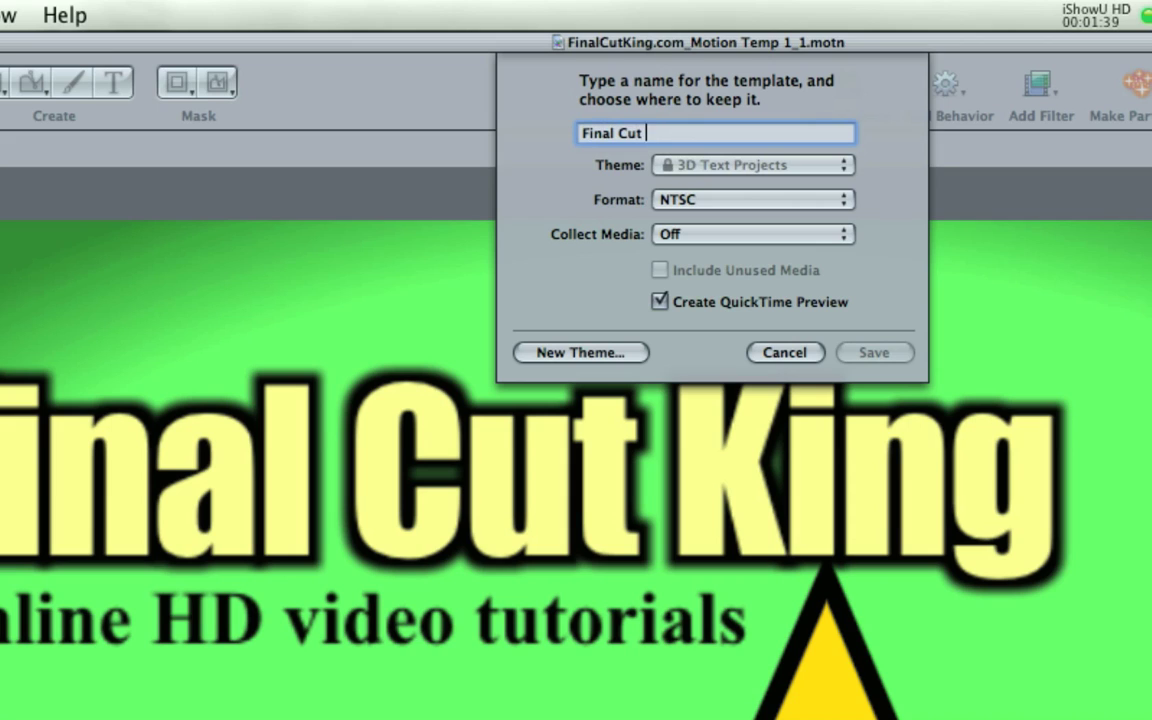
pyautogui.write('King')
pyautogui.press('super+a')
pyautogui.write('Shooting S')
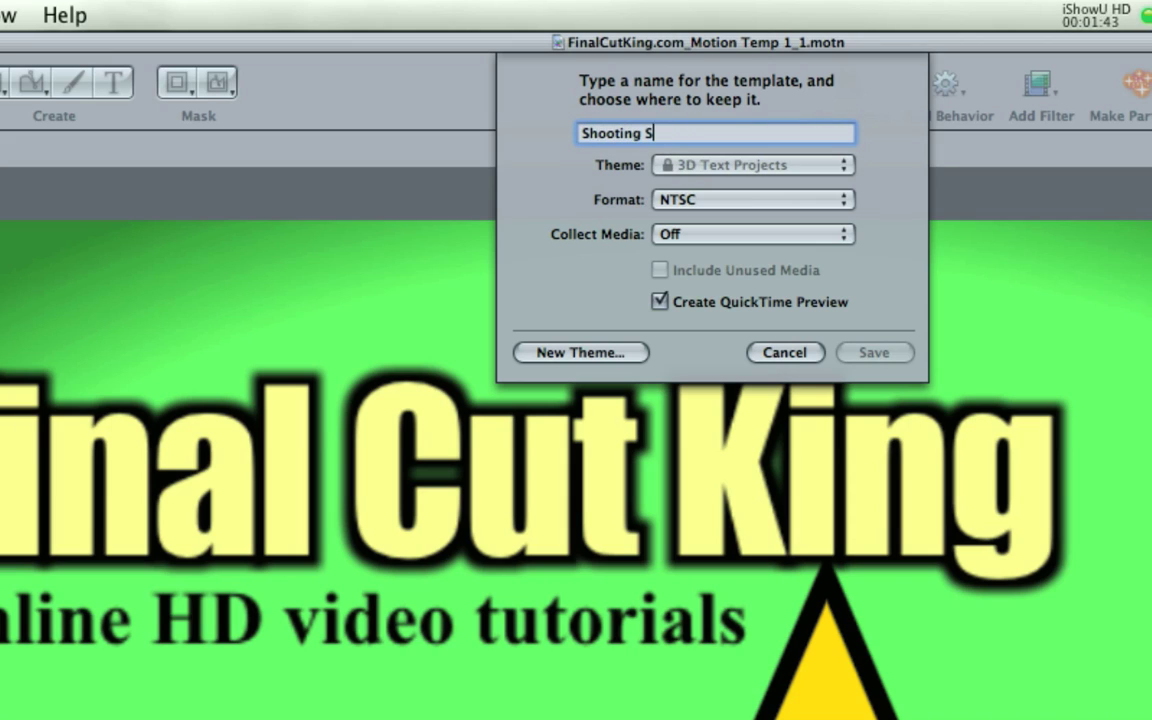
pyautogui.write('tar')
# Set the template theme to FCP Training, abandoning a new 'Final Cut King' theme
pyautogui.click(700, 168)
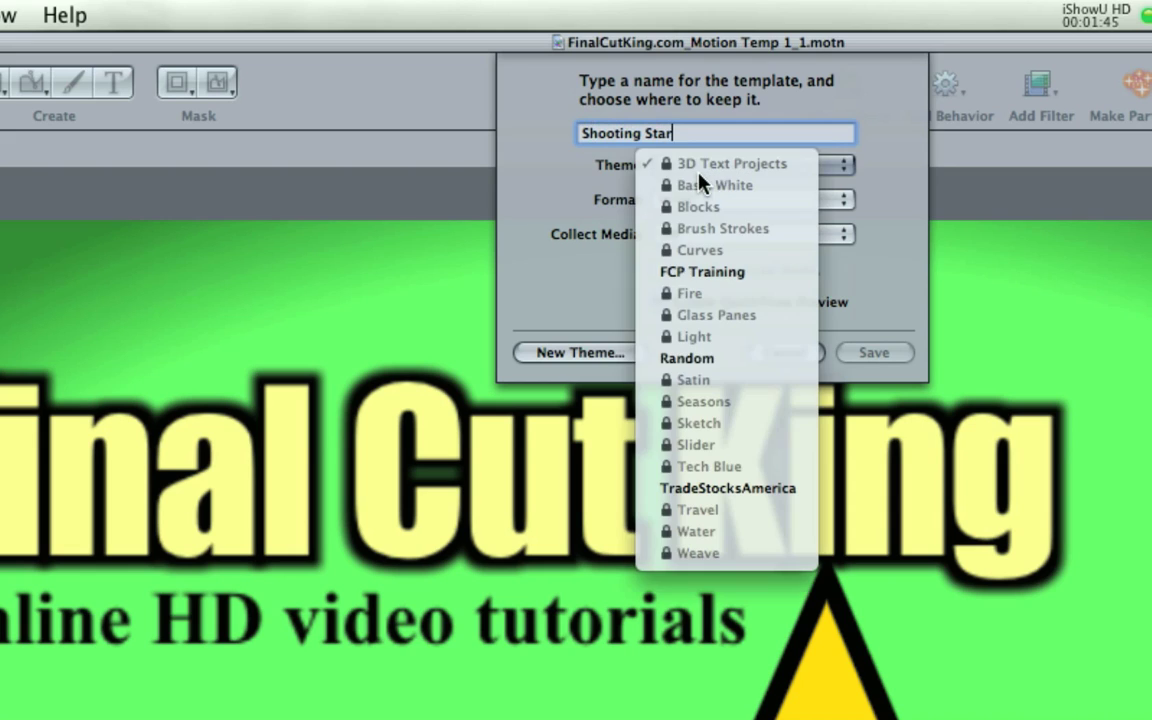
pyautogui.click(752, 278)
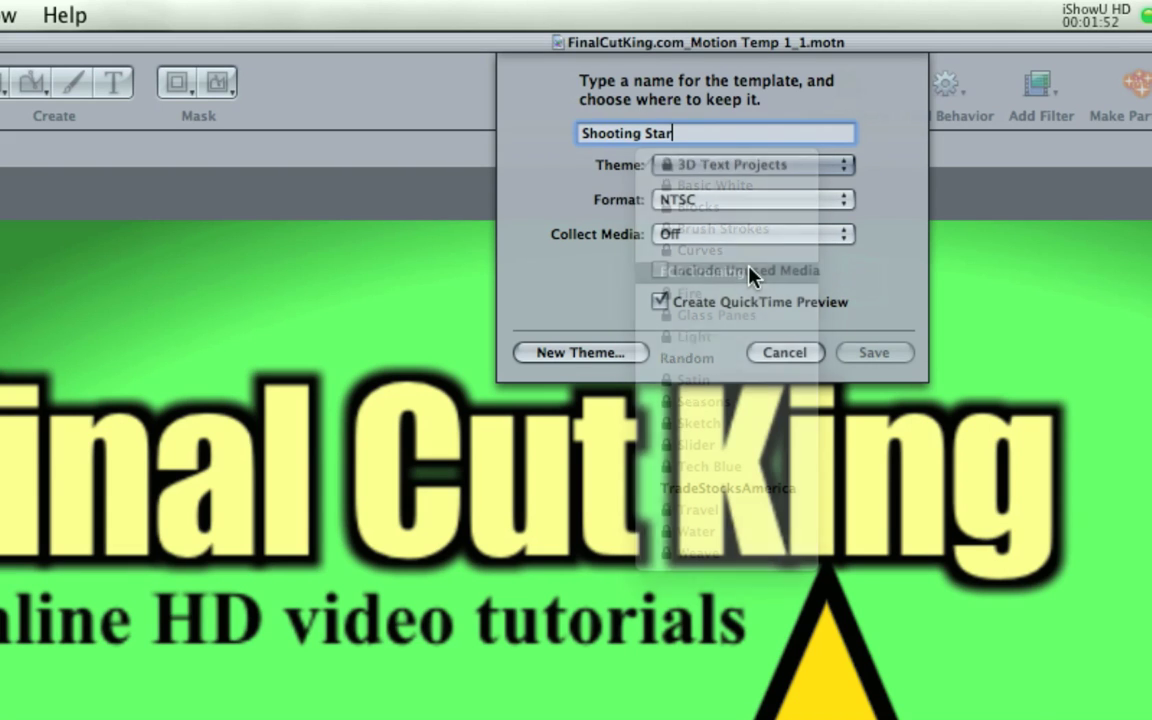
pyautogui.click(630, 356)
pyautogui.write('Final')
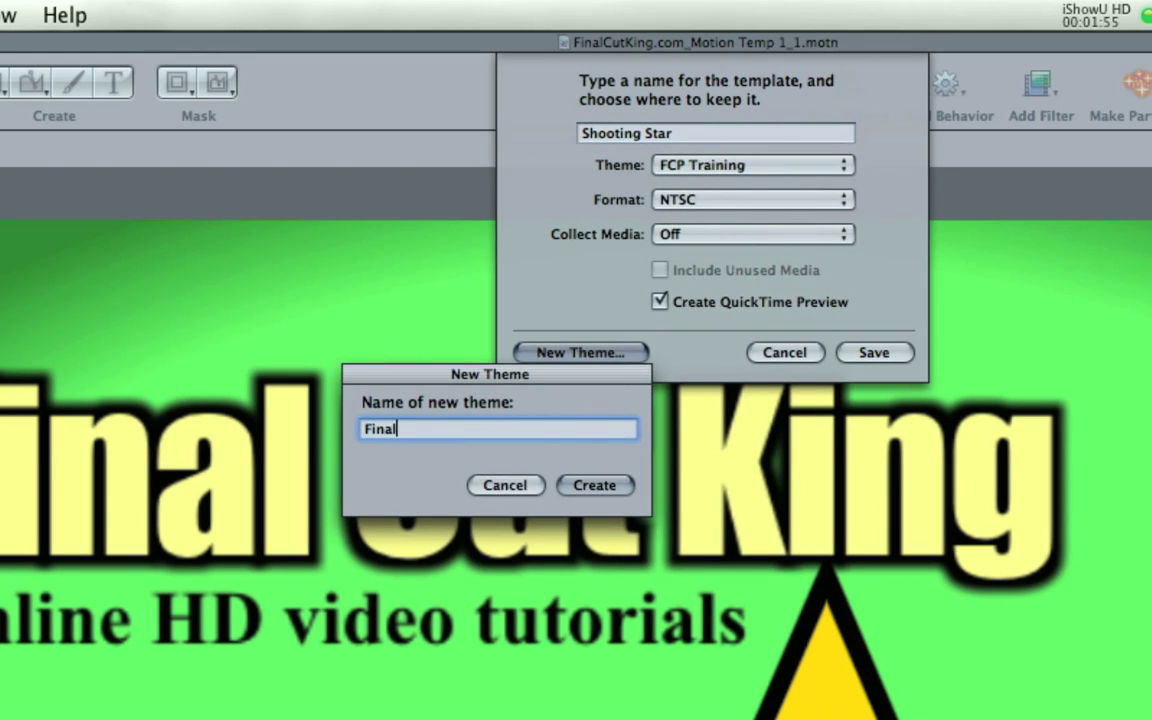
pyautogui.write(' Cut King')
pyautogui.click(505, 487)
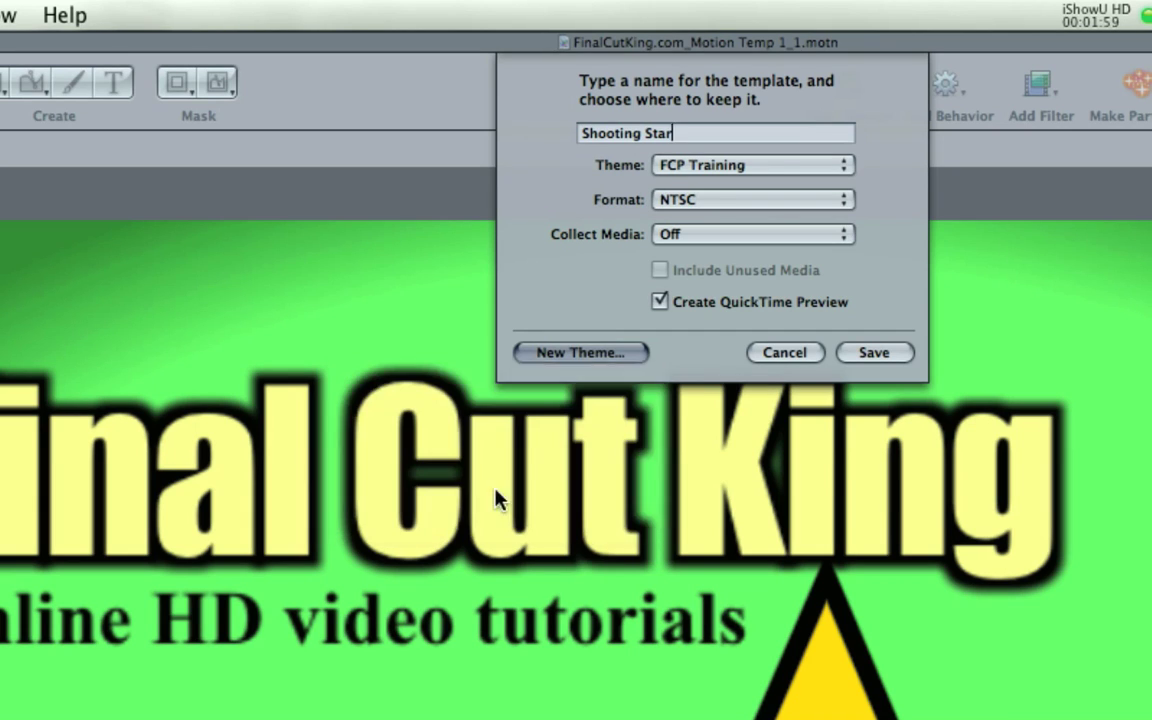
pyautogui.click(722, 167)
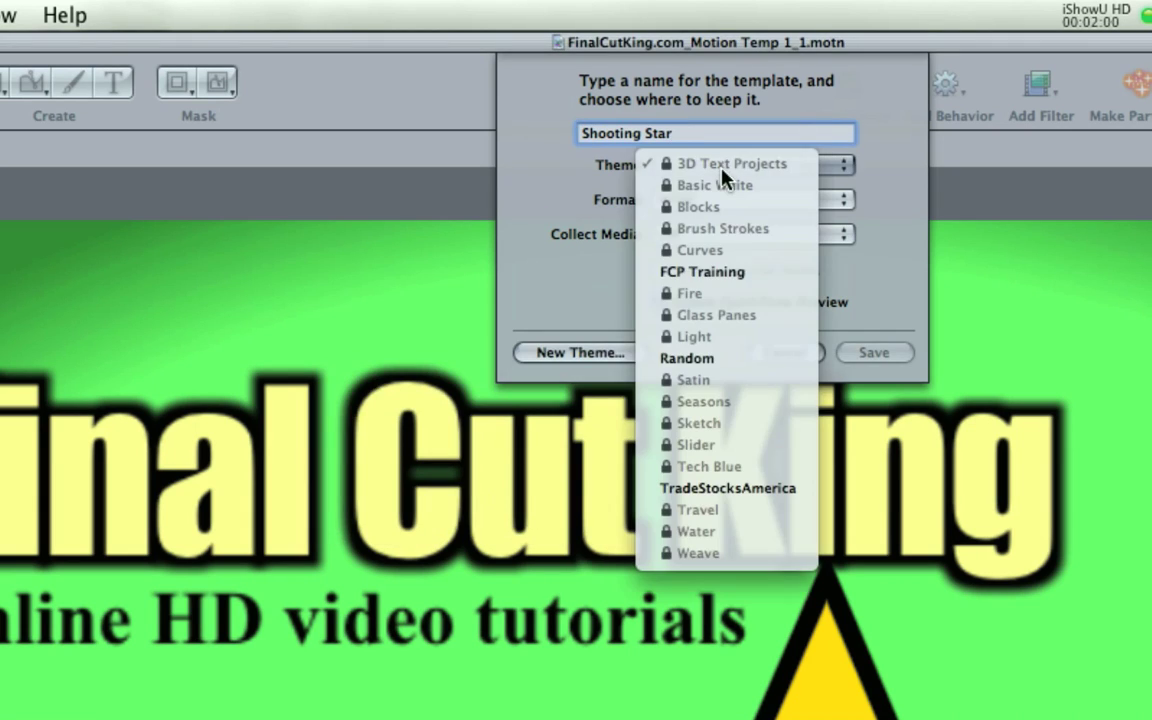
pyautogui.click(712, 272)
# Keep format NTSC and Collect Media off, then save the template
pyautogui.click(688, 208)
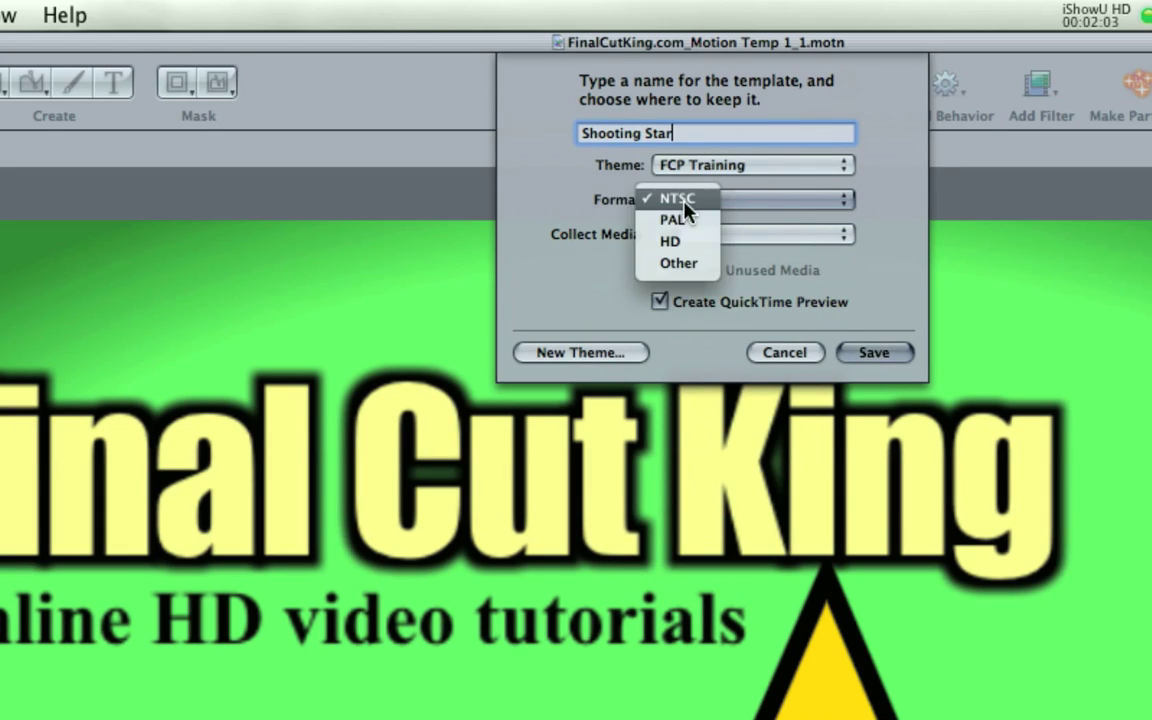
pyautogui.click(872, 210)
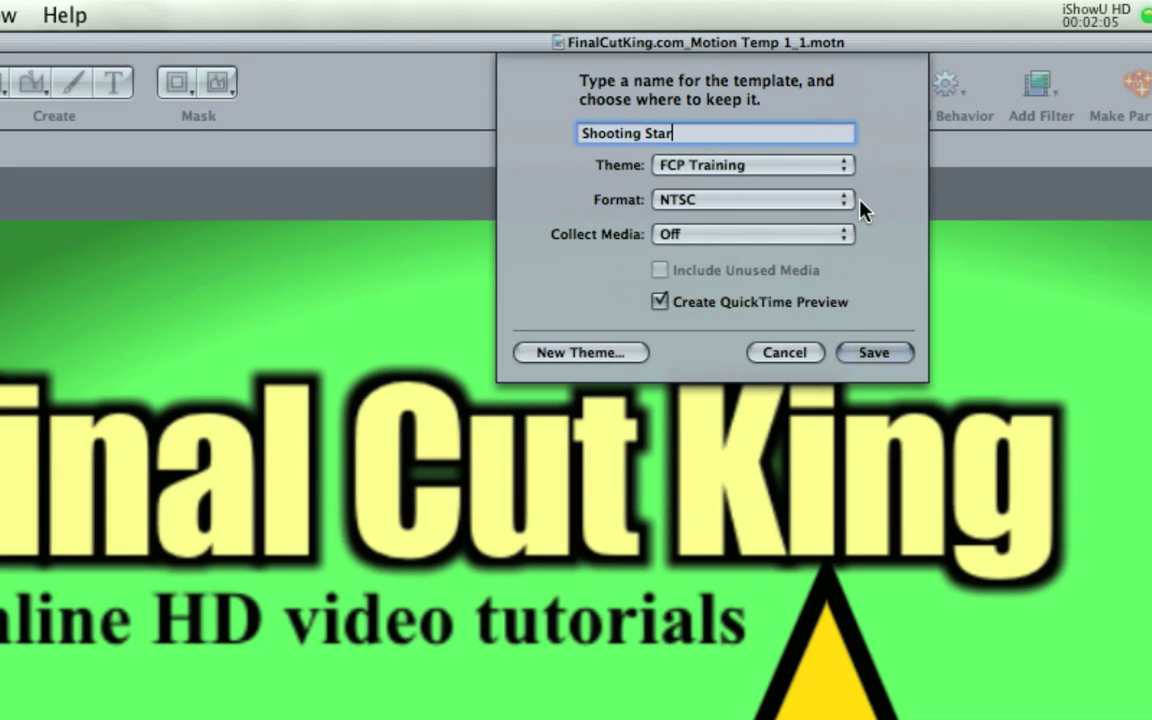
pyautogui.click(742, 234)
pyautogui.click(742, 234)
pyautogui.click(868, 352)
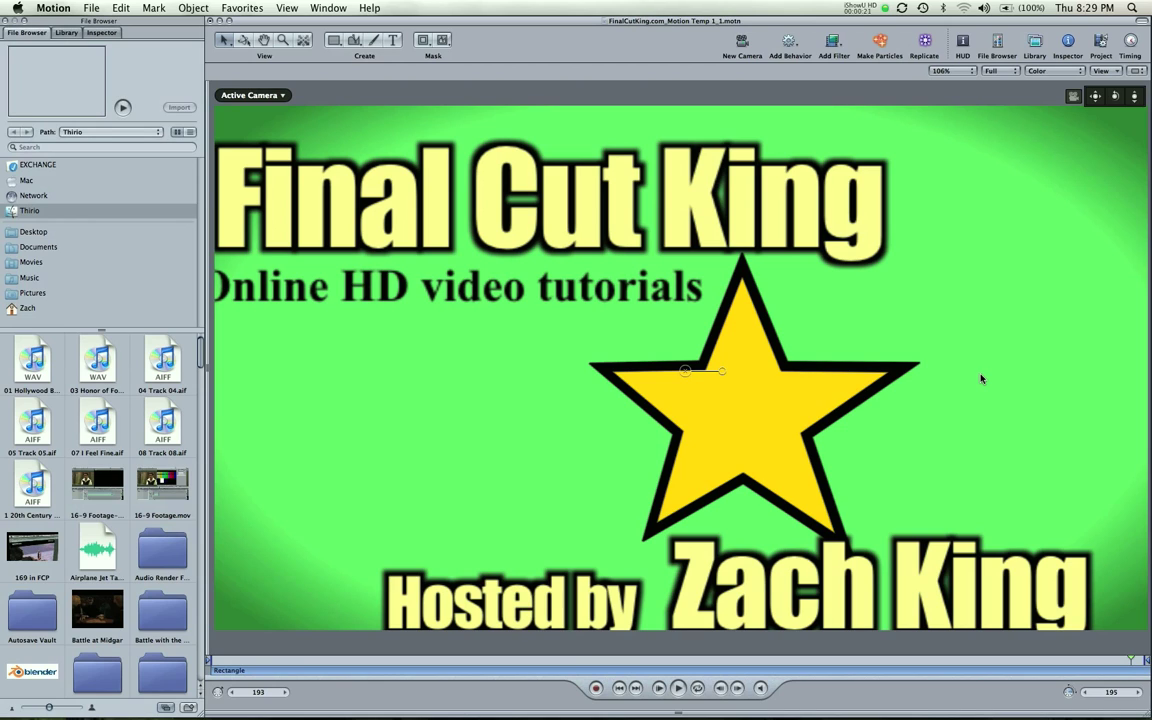
# Quit Motion without saving the project and launch Final Cut Pro from the Dock
pyautogui.press('super+q')
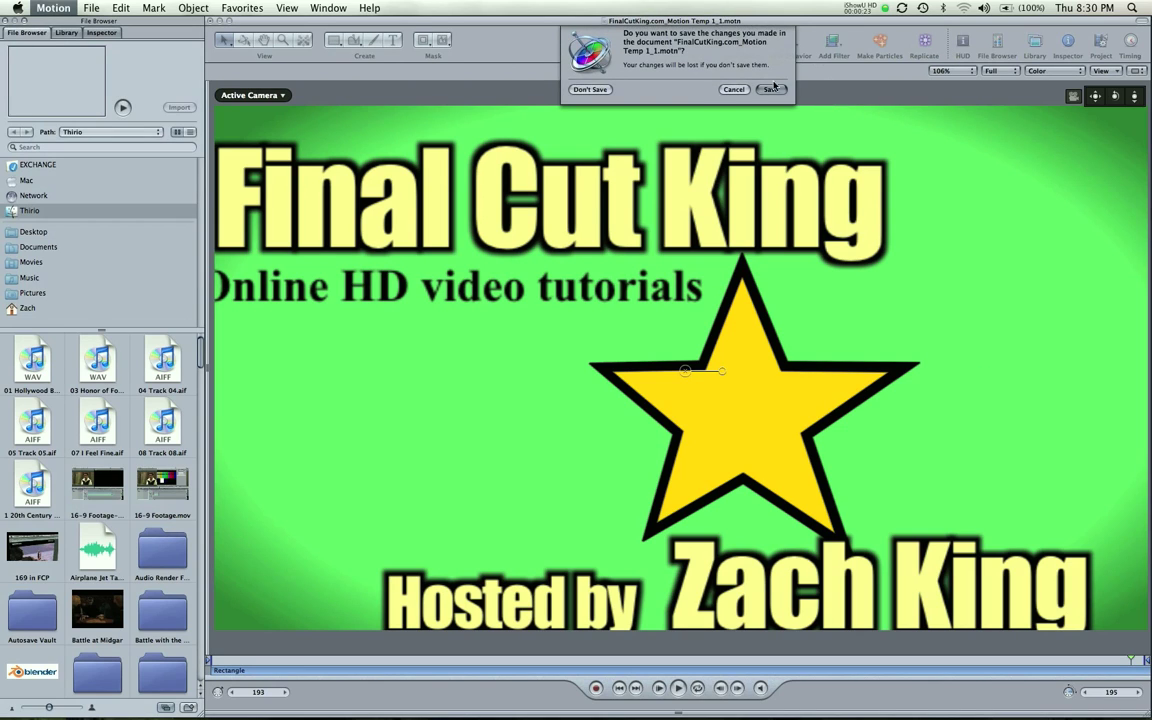
pyautogui.click(590, 89)
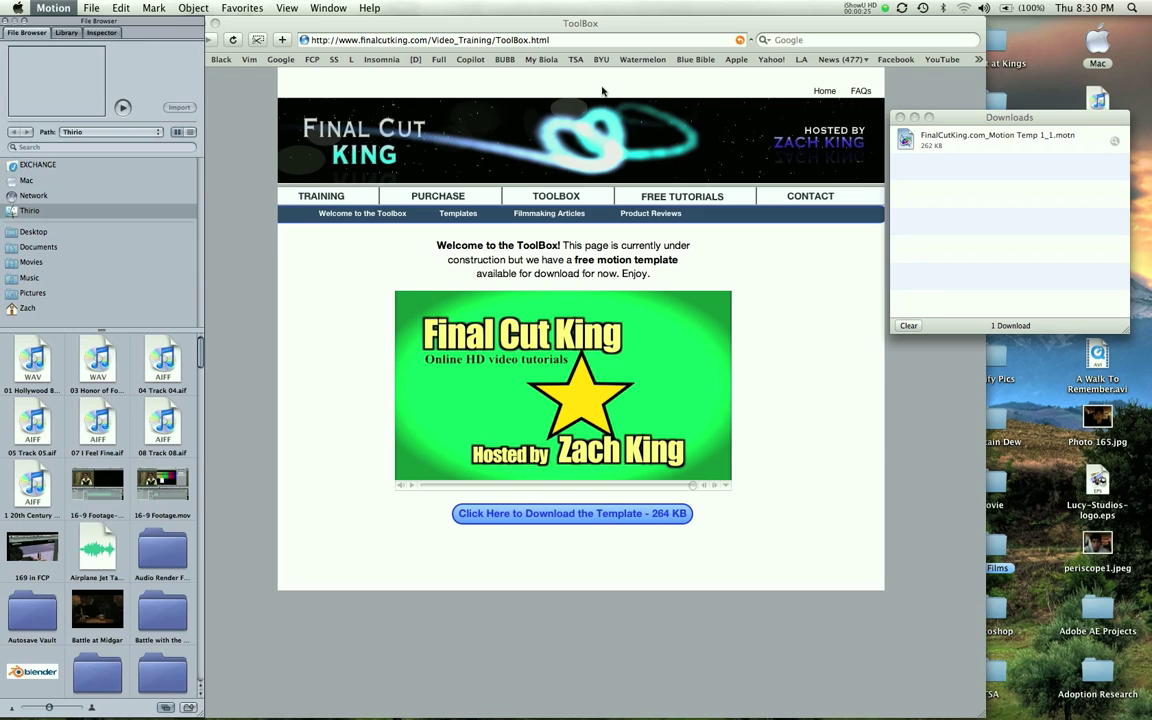
pyautogui.moveTo(360, 705)
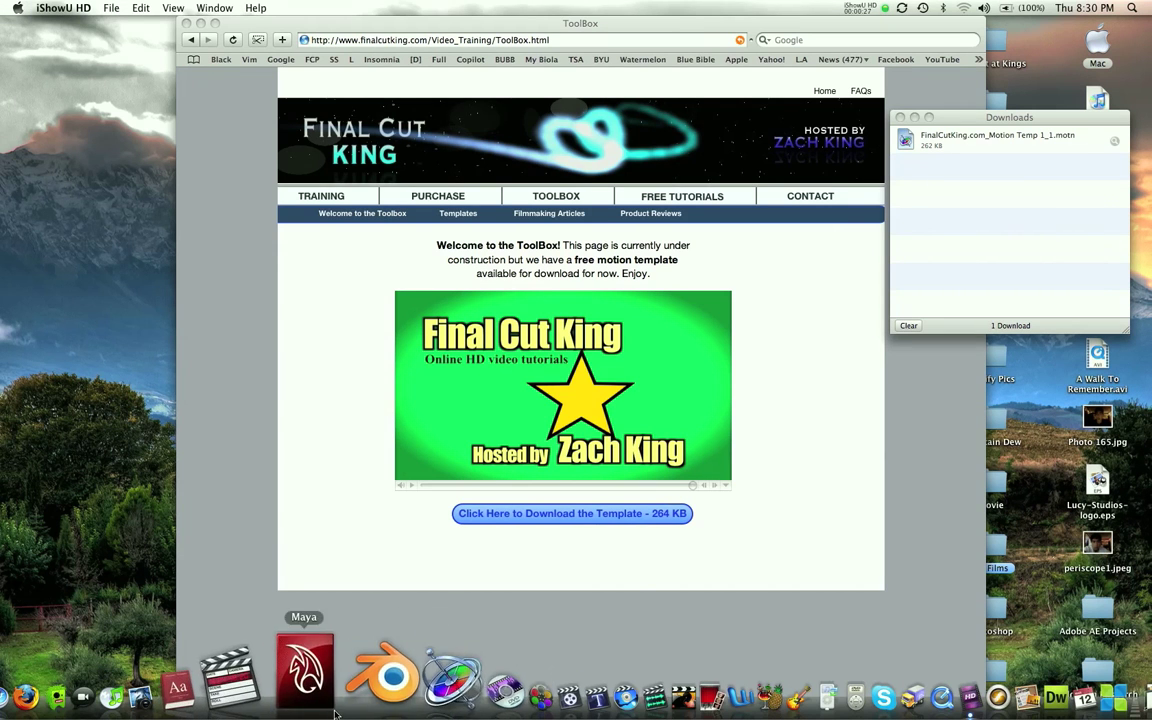
pyautogui.click(300, 710)
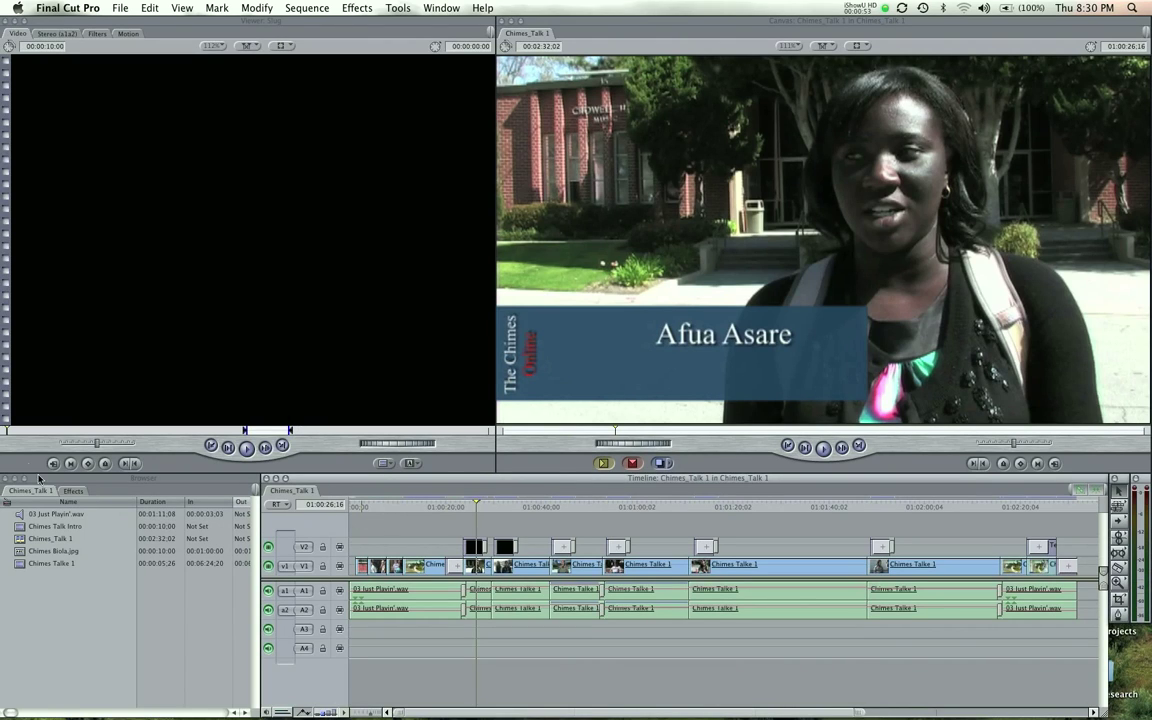
# Close the Chimes_Talk 1 tab discarding changes, and create a new empty project
pyautogui.rightClick(31, 491)
pyautogui.click(62, 491)
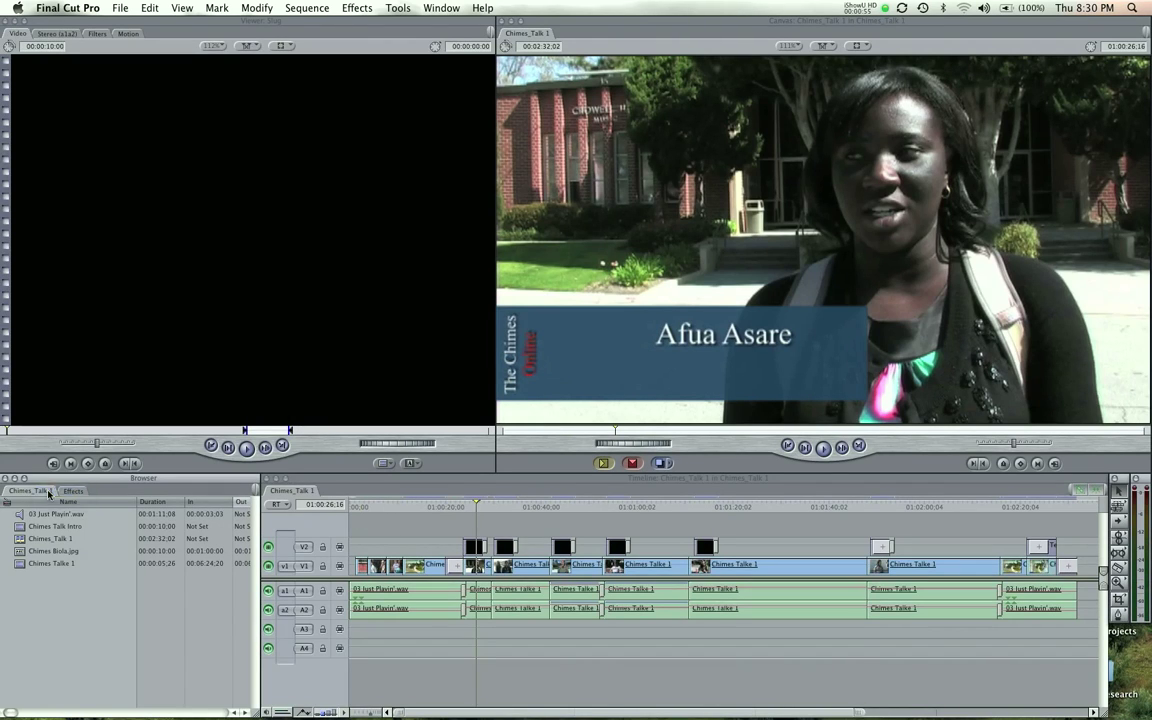
pyautogui.click(622, 263)
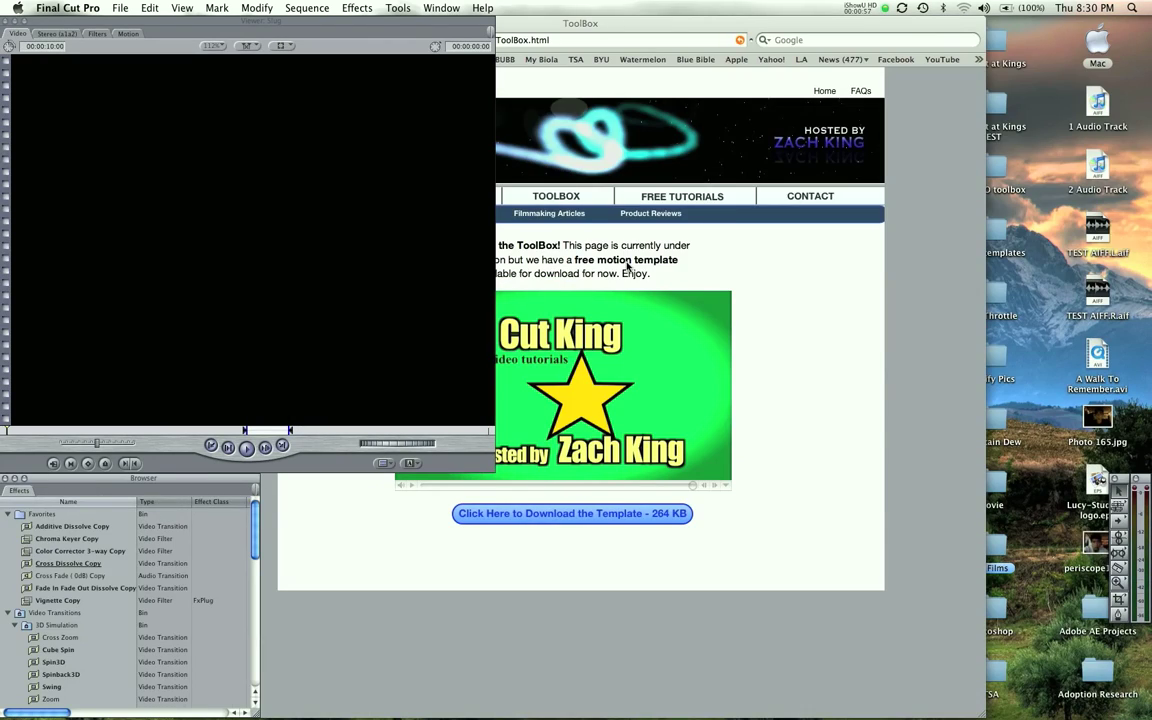
pyautogui.press('super+shift+n')
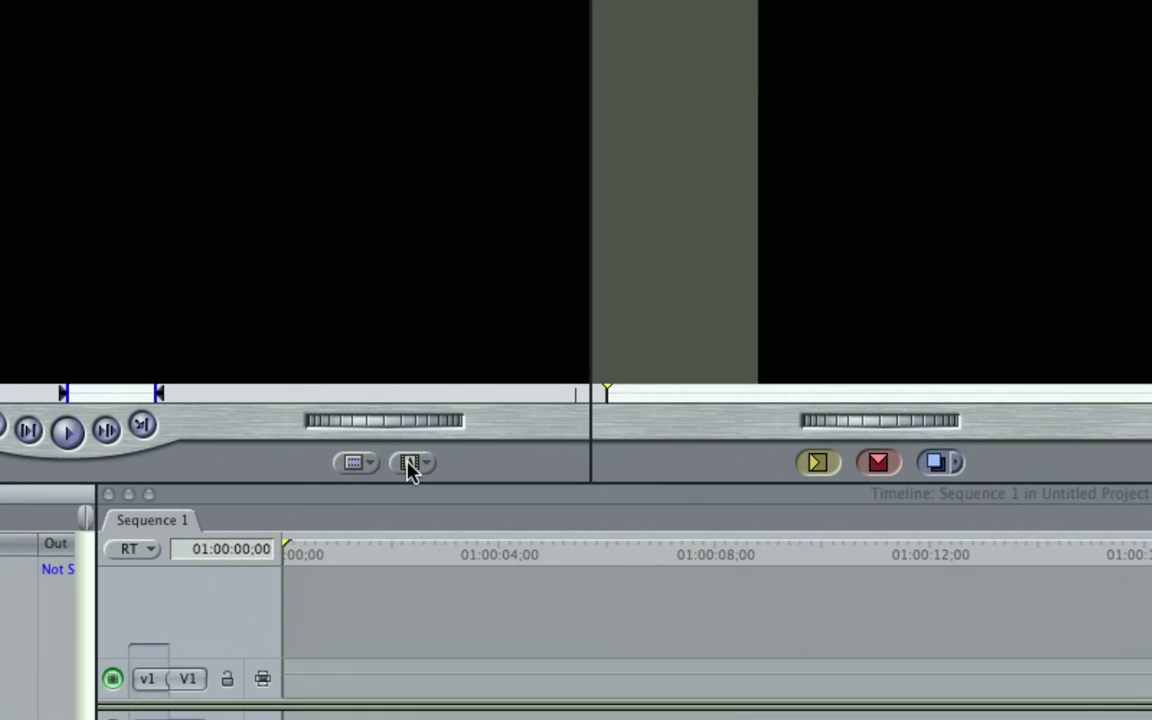
# Load the Shooting Star.NTSC generator from Master Templates > FCP Training into the Viewer
pyautogui.click(409, 464)
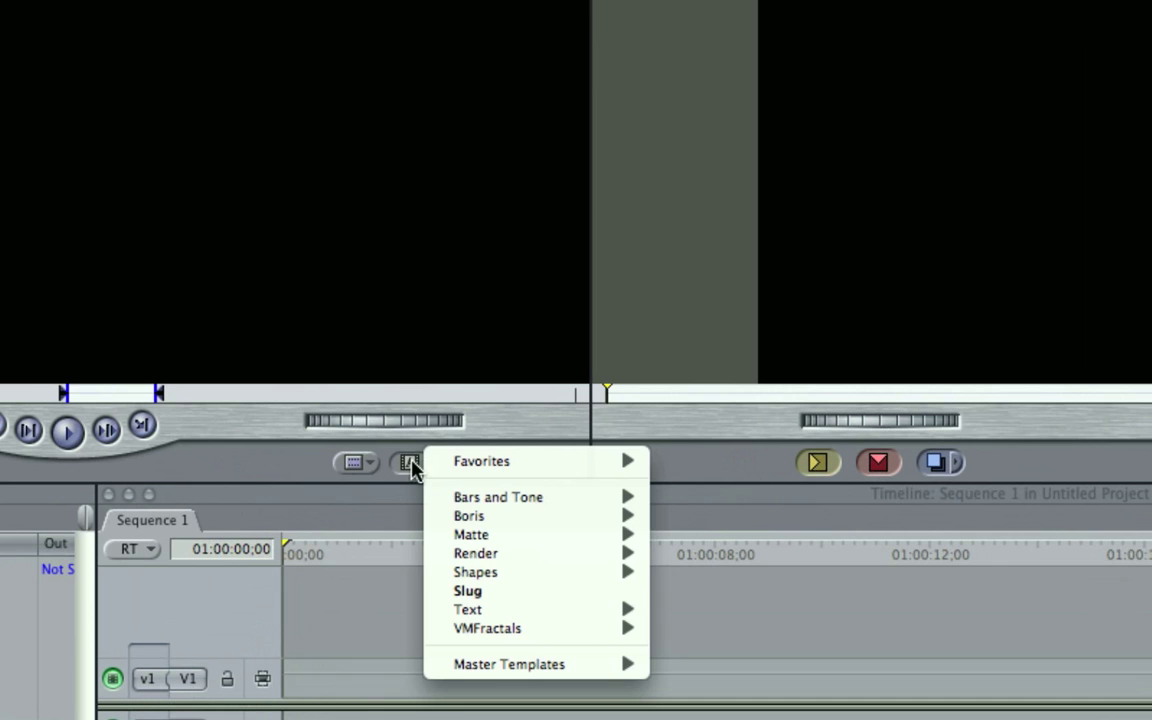
pyautogui.moveTo(535, 609)
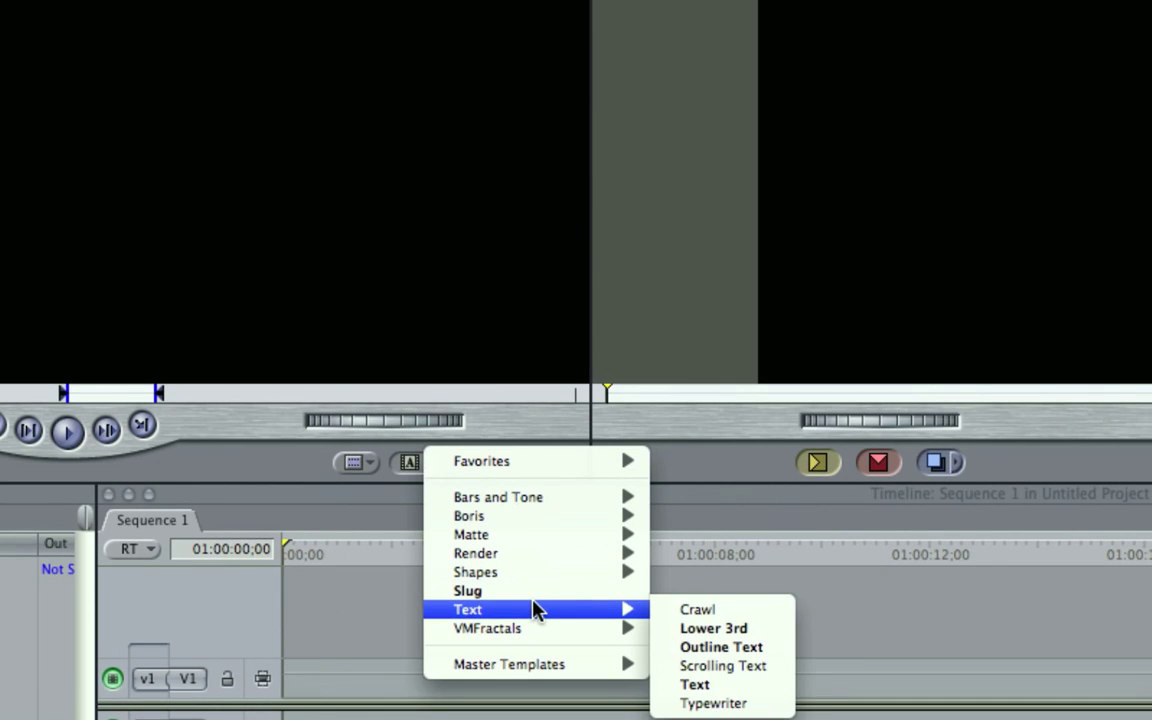
pyautogui.moveTo(537, 668)
pyautogui.moveTo(751, 660)
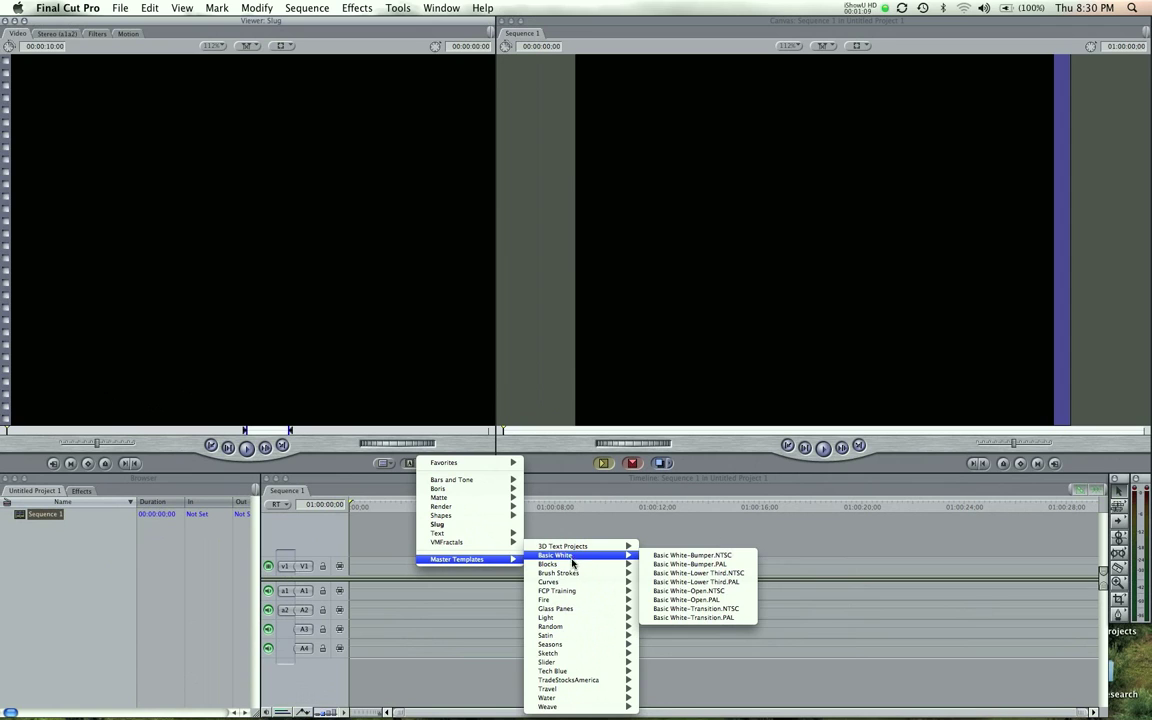
pyautogui.moveTo(563, 592)
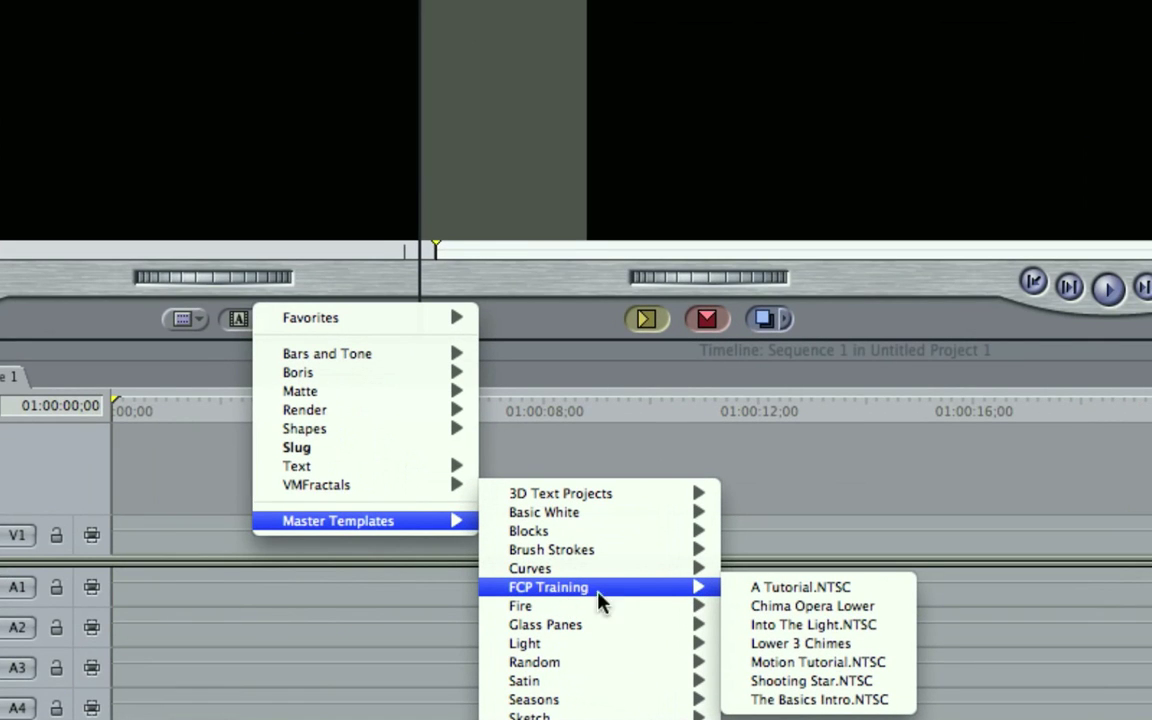
pyautogui.click(790, 682)
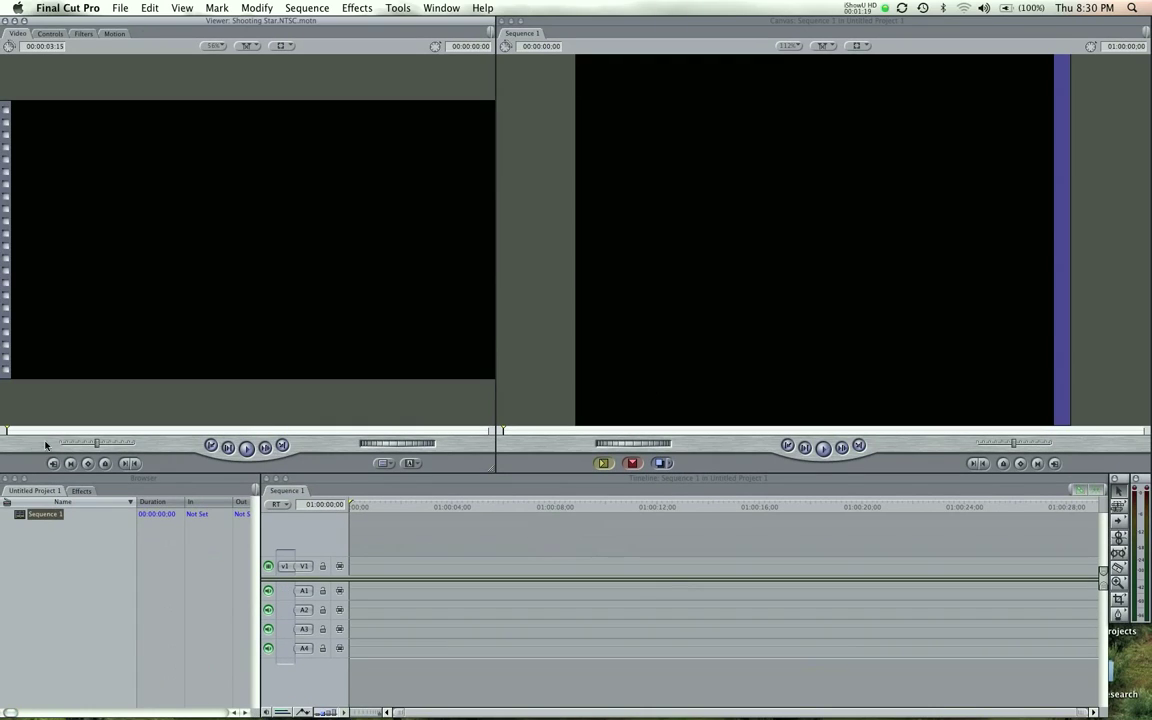
# Replace the host credit text with 'blah blah' and preview the final title frame
pyautogui.moveTo(28, 431); pyautogui.dragTo(394, 434)
pyautogui.click(57, 34)
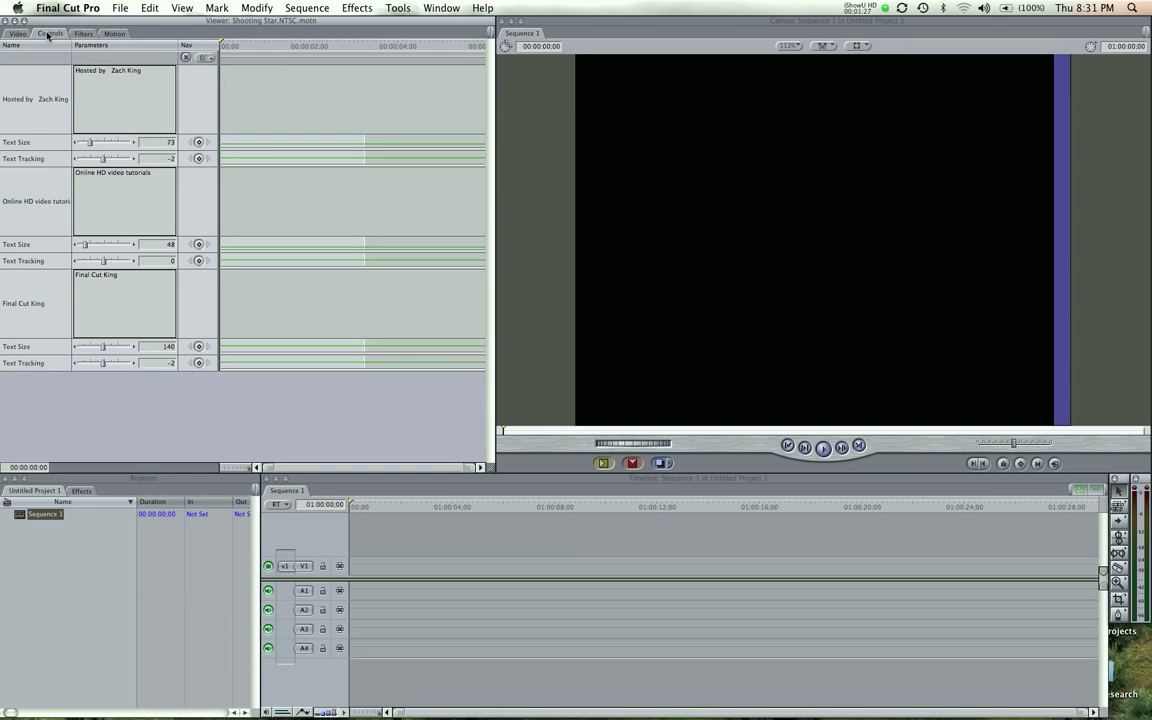
pyautogui.click(113, 80)
pyautogui.write('blah blah')
pyautogui.click(20, 34)
pyautogui.click(308, 430)
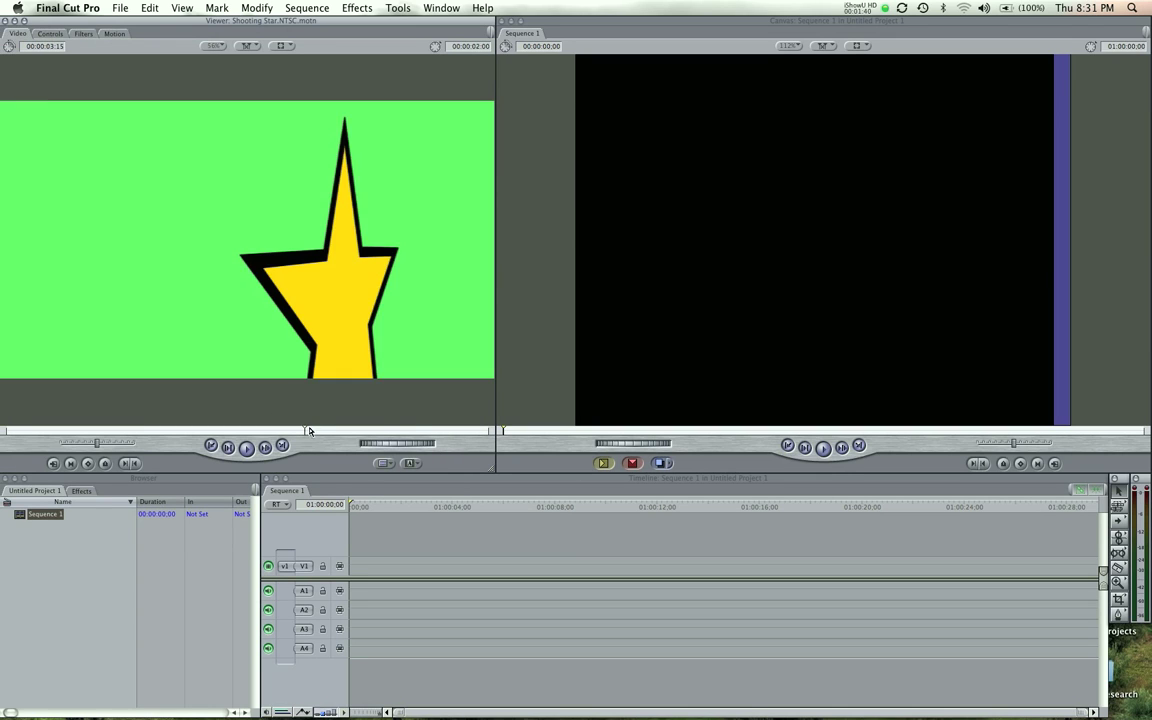
pyautogui.moveTo(308, 430); pyautogui.dragTo(492, 434)
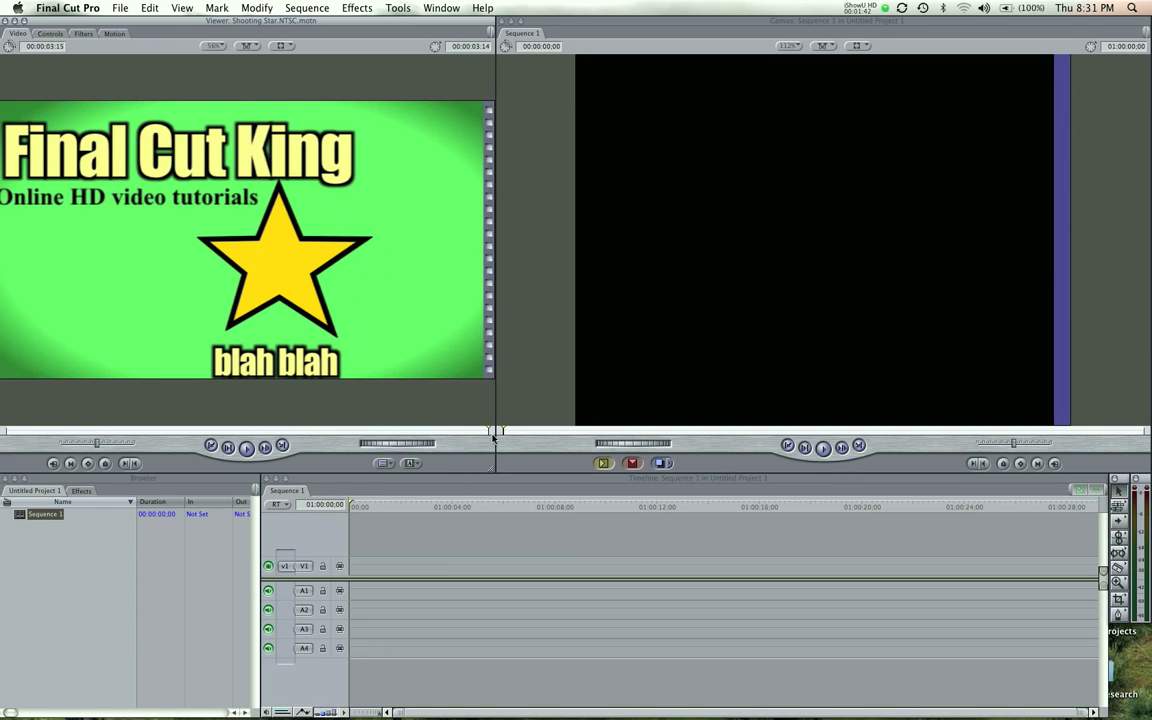
# Replace the Final Cut King title text with 'Video Tutorials' and preview the result
pyautogui.click(50, 33)
pyautogui.click(120, 283)
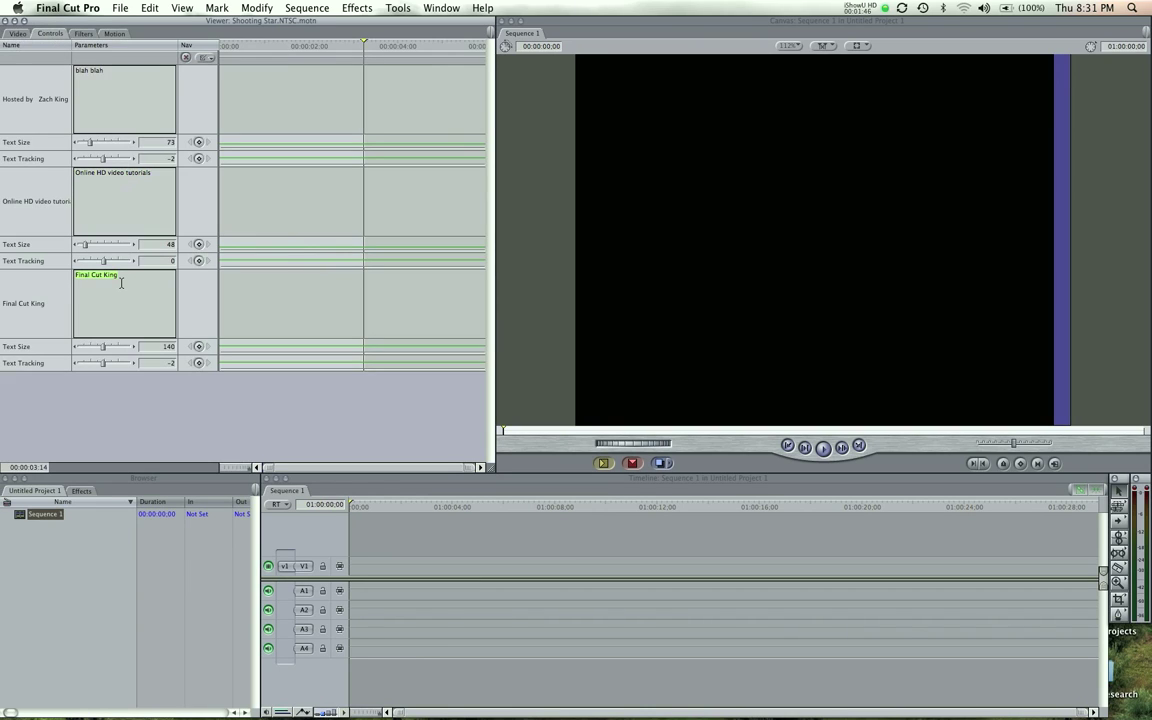
pyautogui.write('Video Tutorials')
pyautogui.click(18, 33)
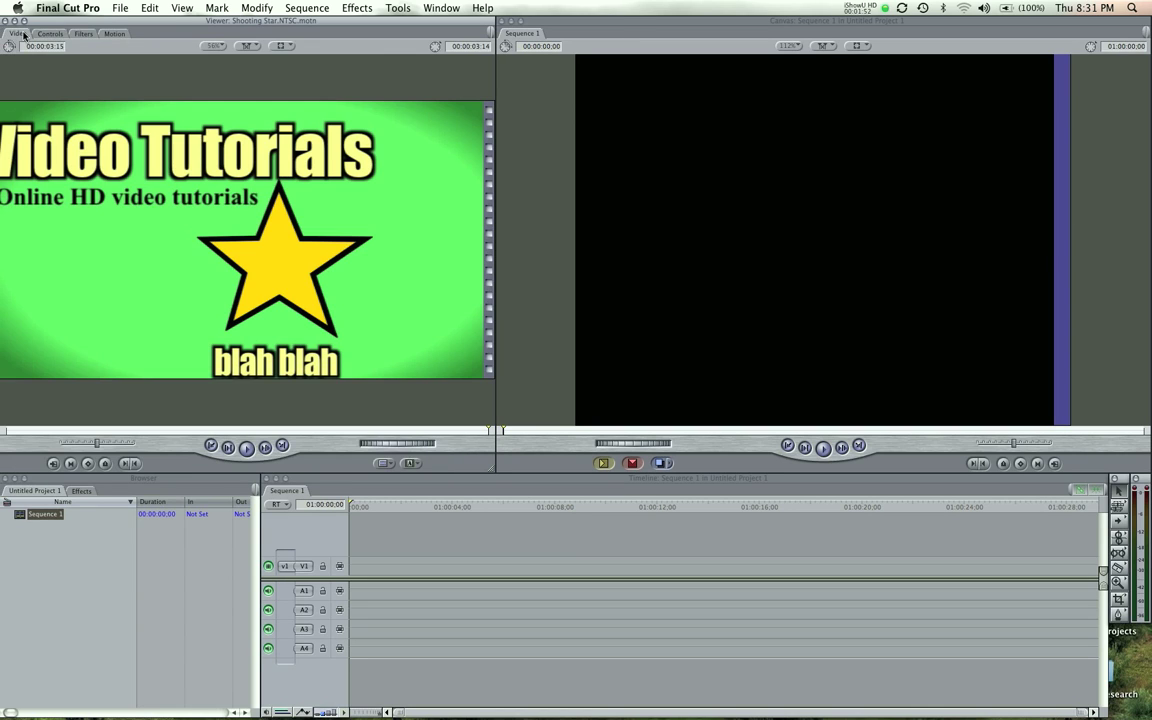
pyautogui.click(437, 432)
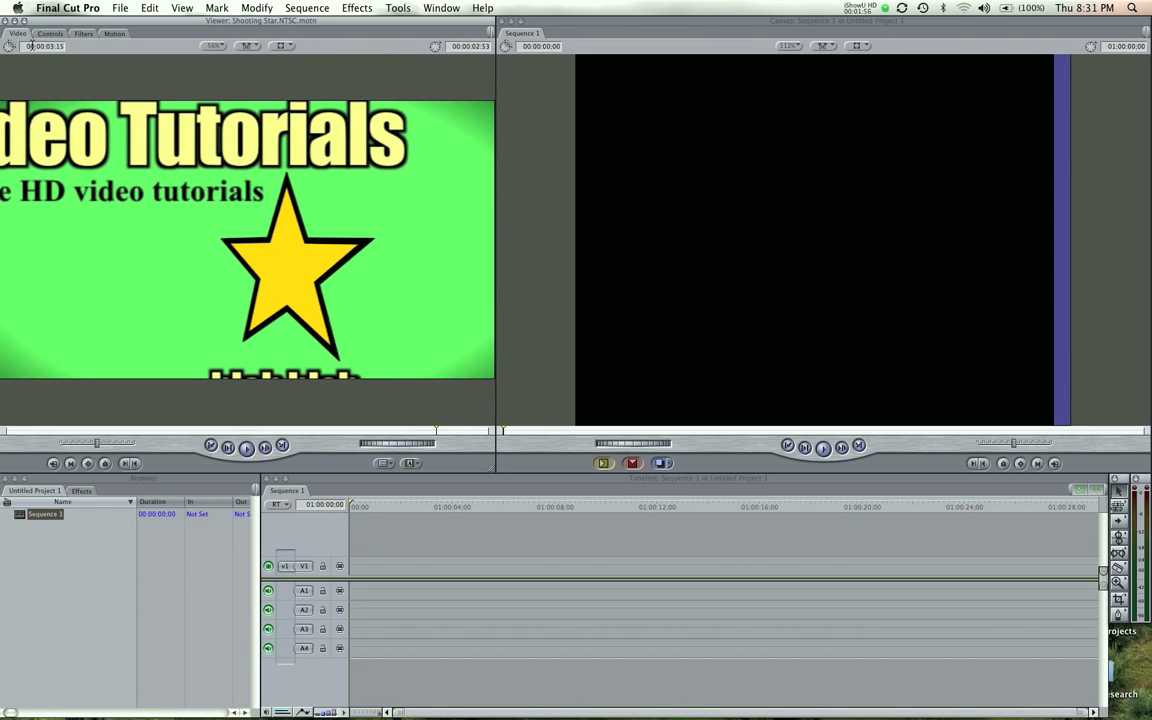
pyautogui.click(48, 33)
pyautogui.click(25, 33)
pyautogui.moveTo(436, 430); pyautogui.dragTo(54, 430)
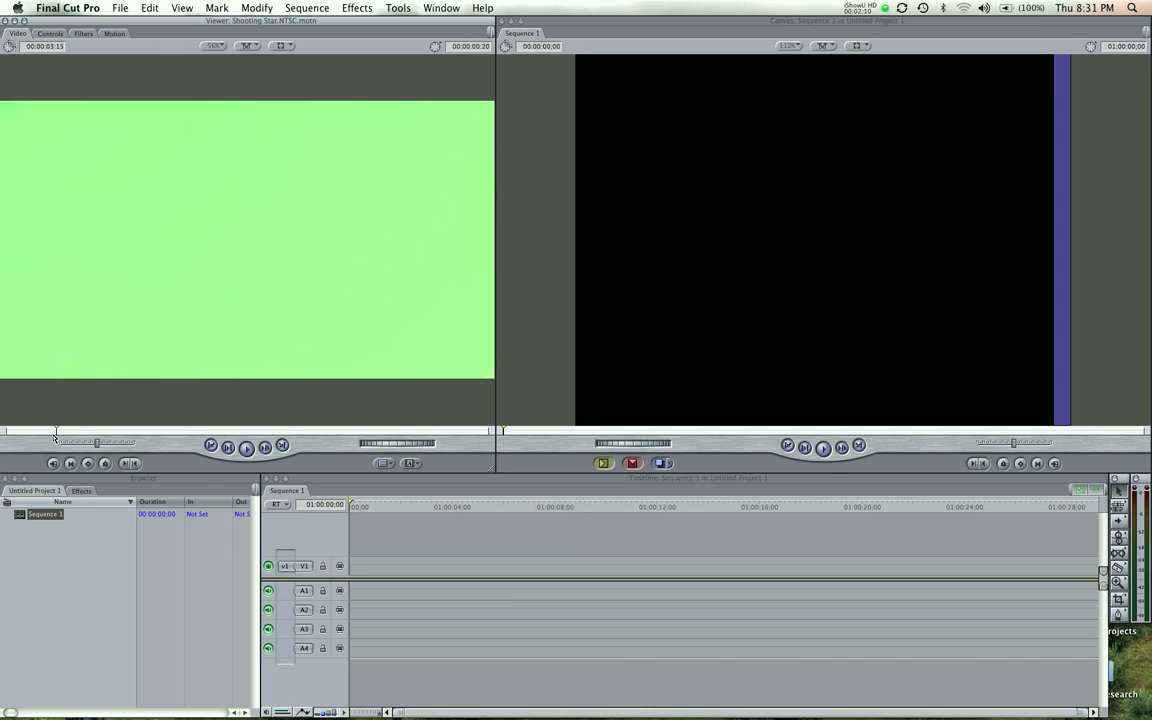
pyautogui.click(409, 465)
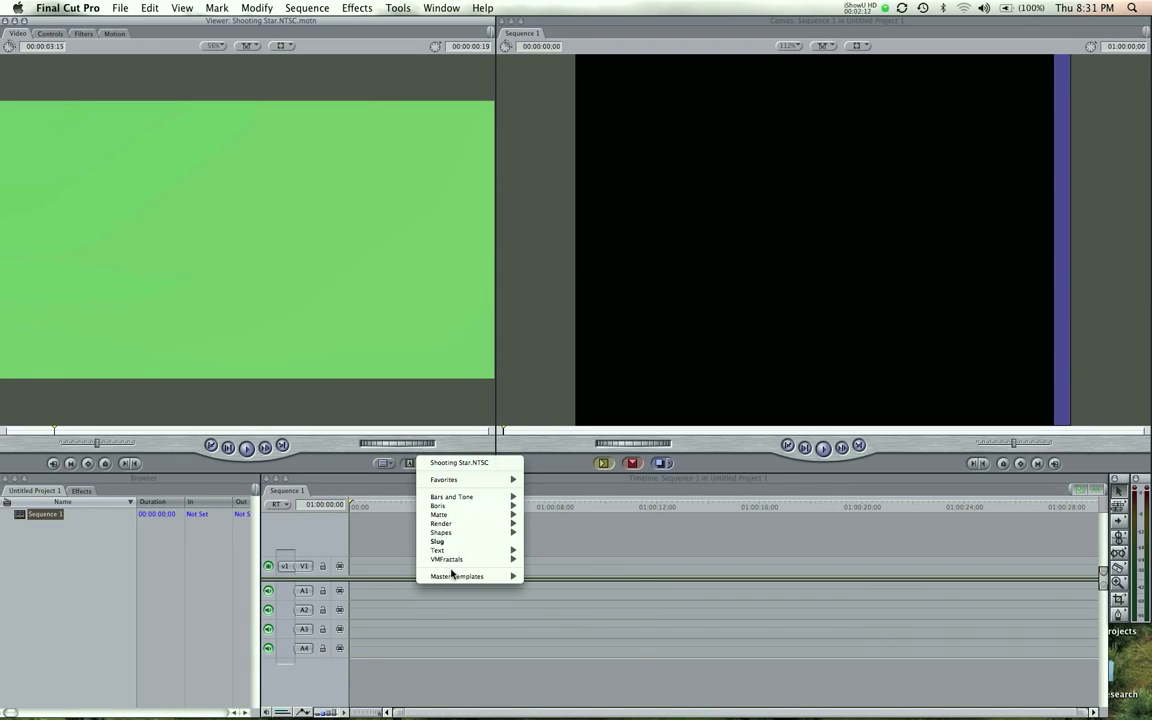
pyautogui.moveTo(452, 578)
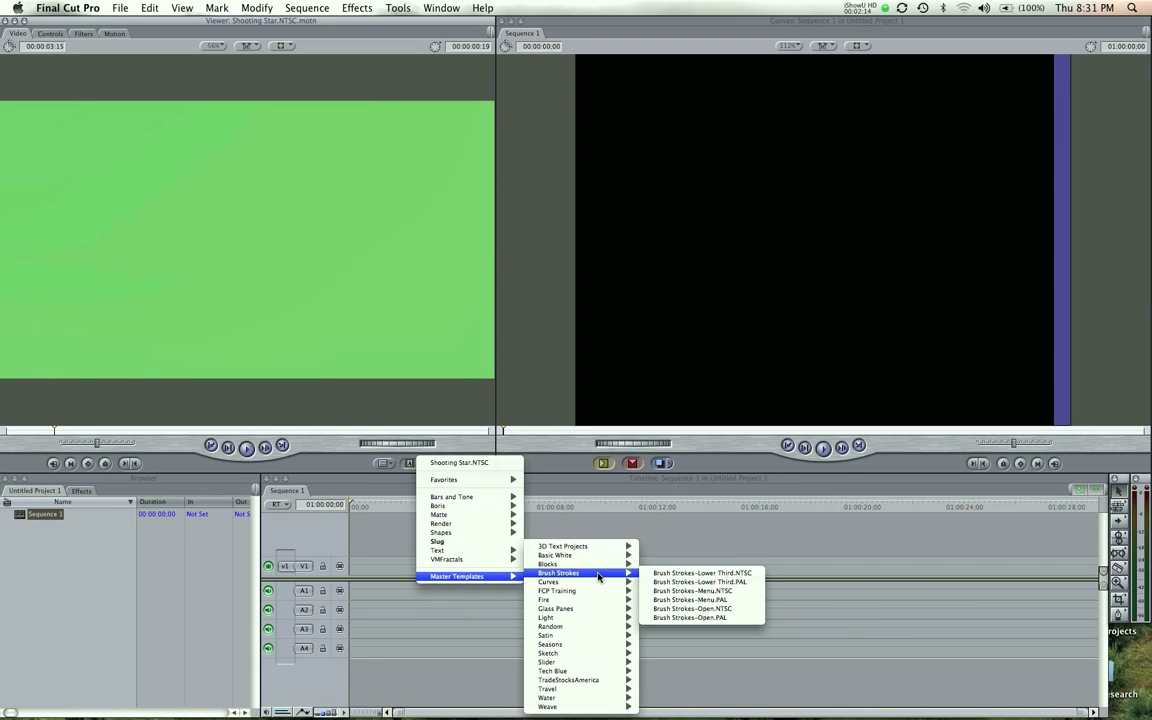
pyautogui.moveTo(593, 709)
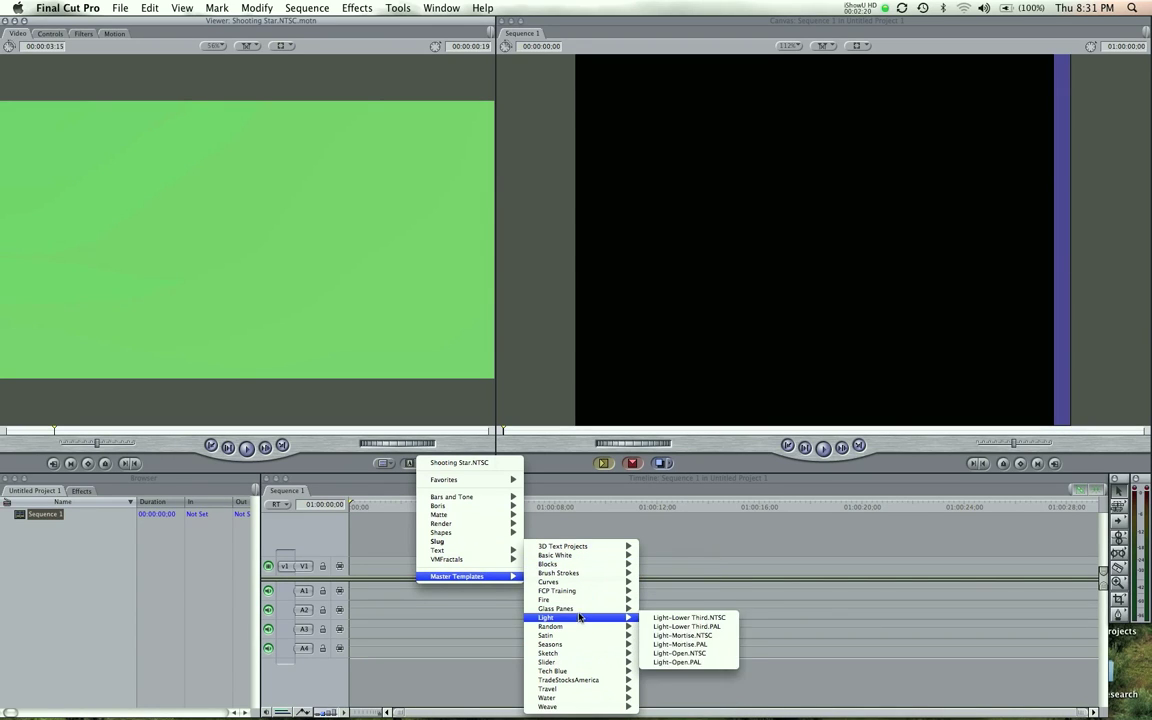
pyautogui.moveTo(579, 615)
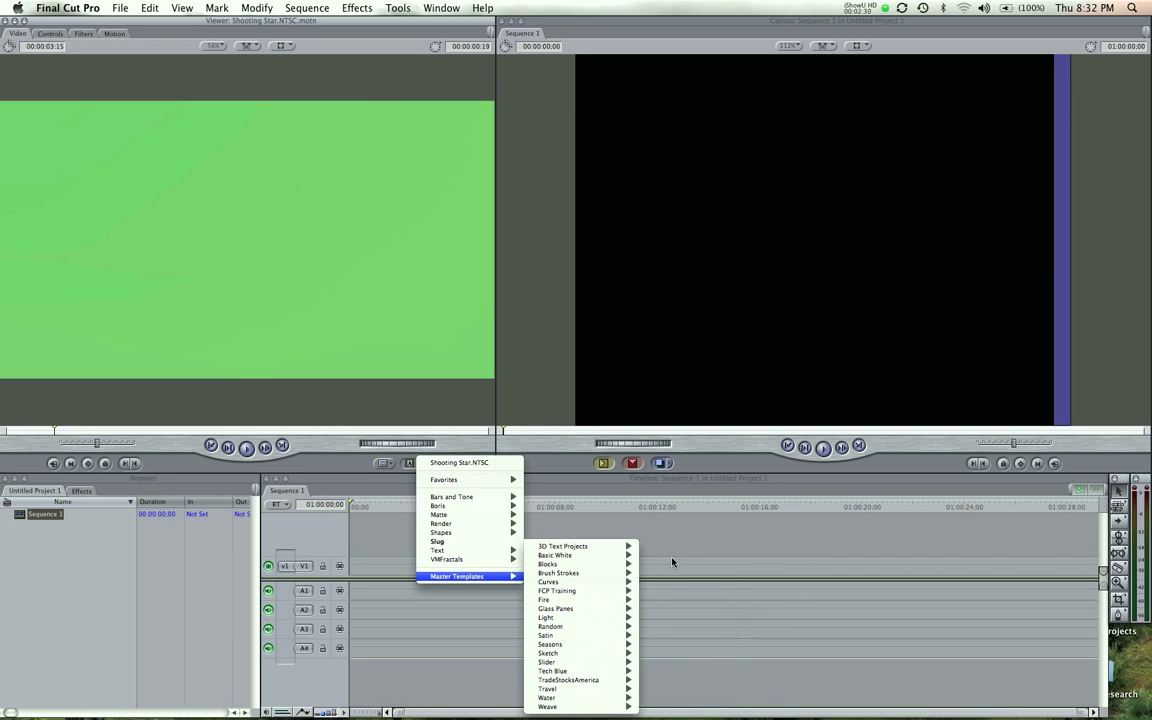
pyautogui.click(672, 562)
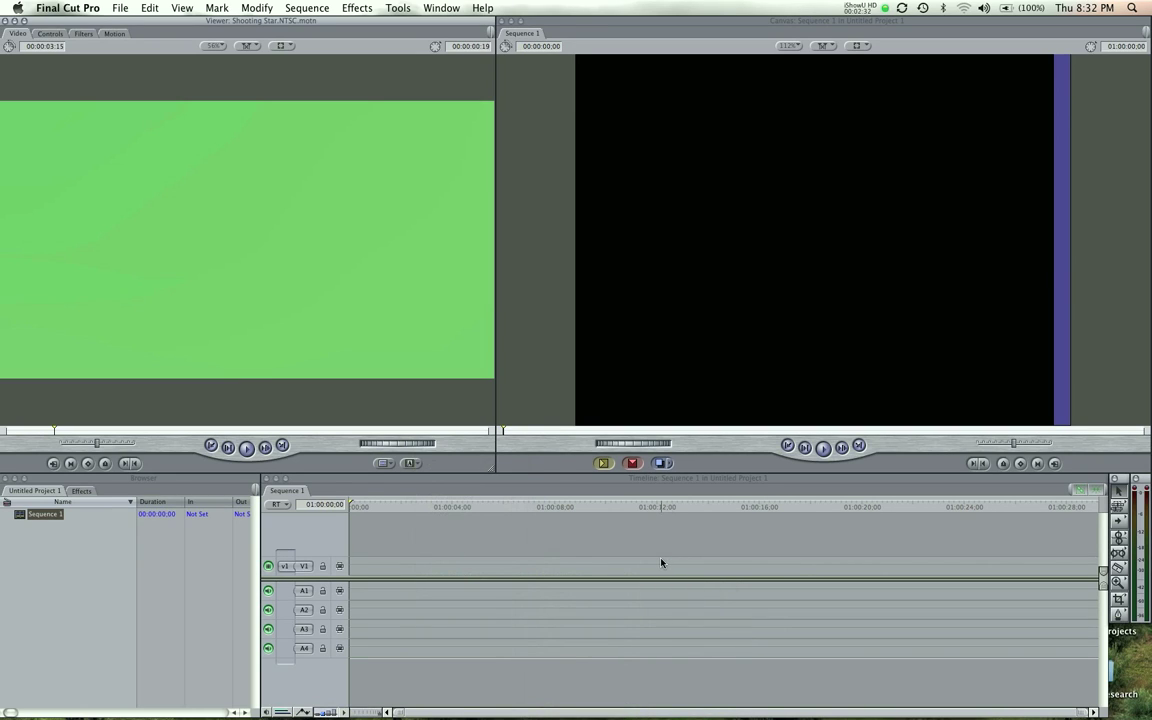